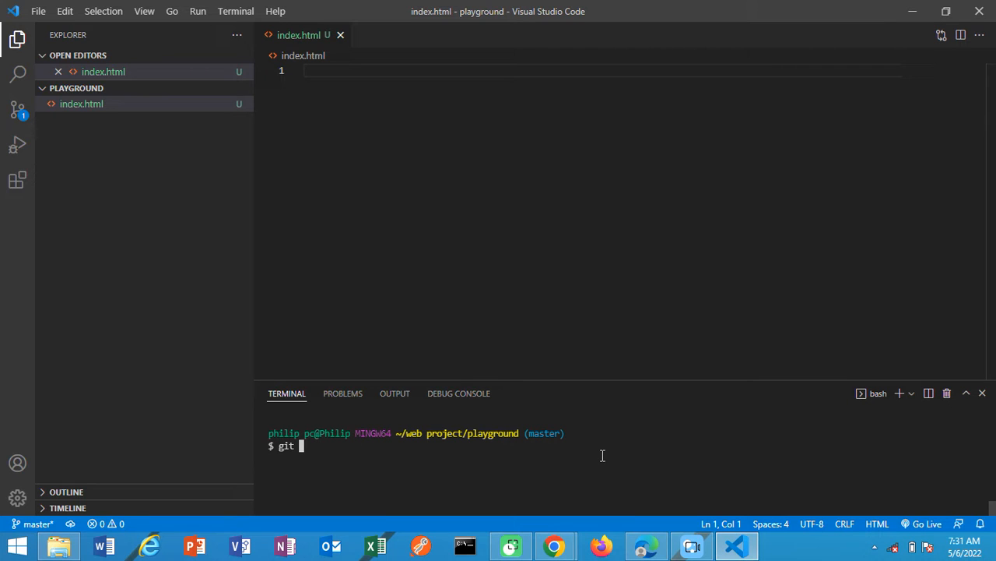
# Switch to Chrome and open the GitHub Desktop download page by searching for github desktop
pyautogui.click(557, 552)
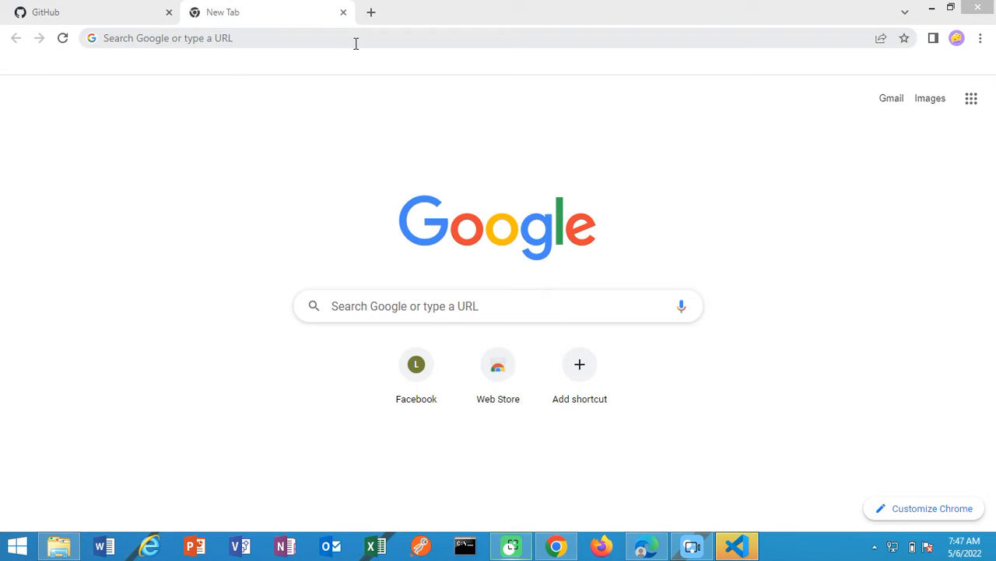
pyautogui.click(355, 43)
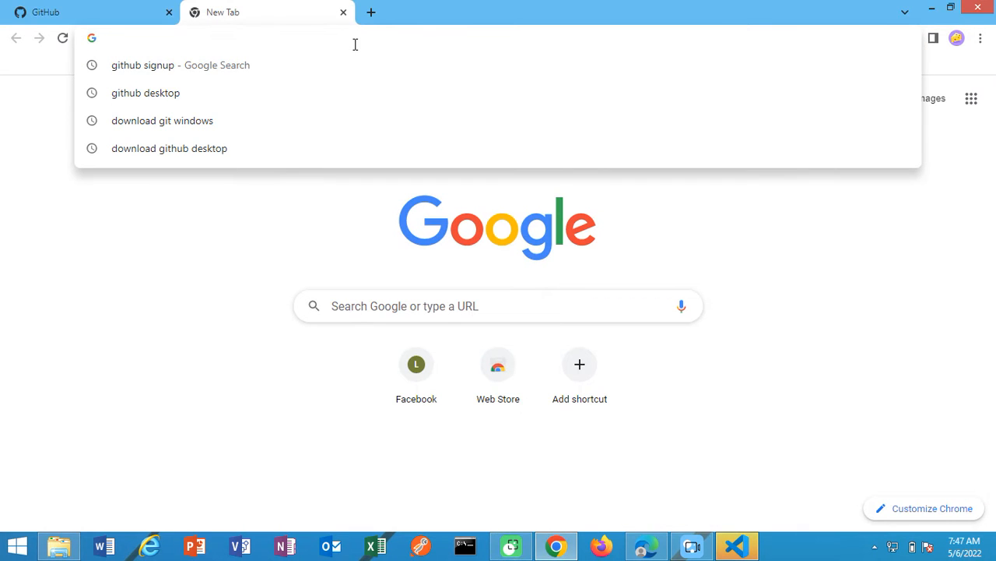
pyautogui.click(257, 103)
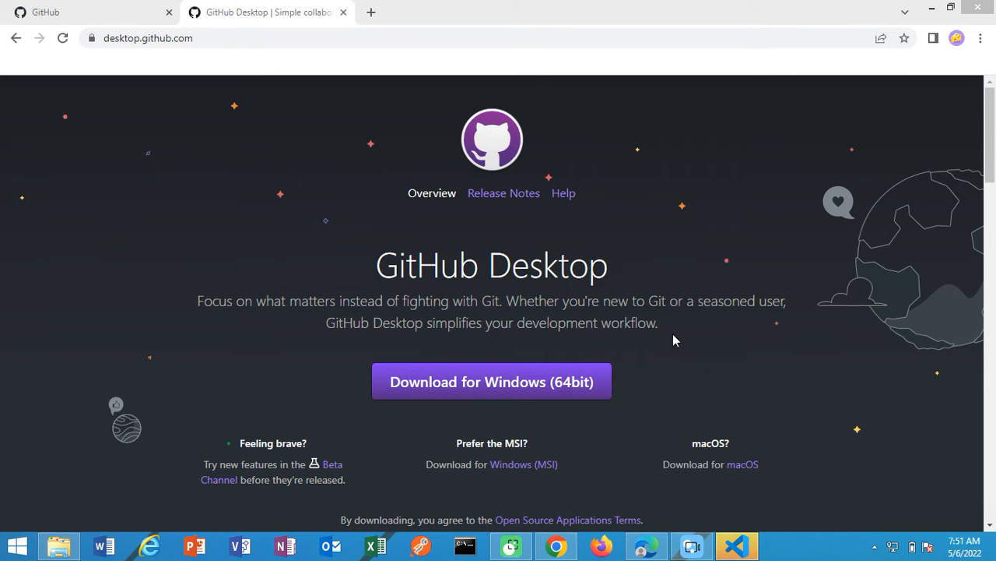
# Start downloading the 64-bit Windows installer for GitHub Desktop into the Downloads folder, and cancel the download
pyautogui.click(519, 387)
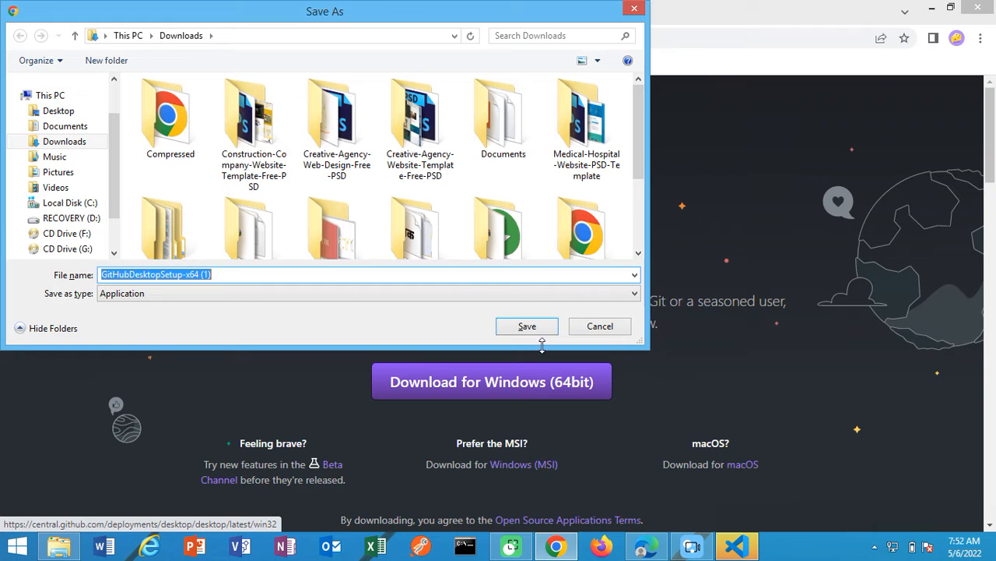
pyautogui.click(527, 325)
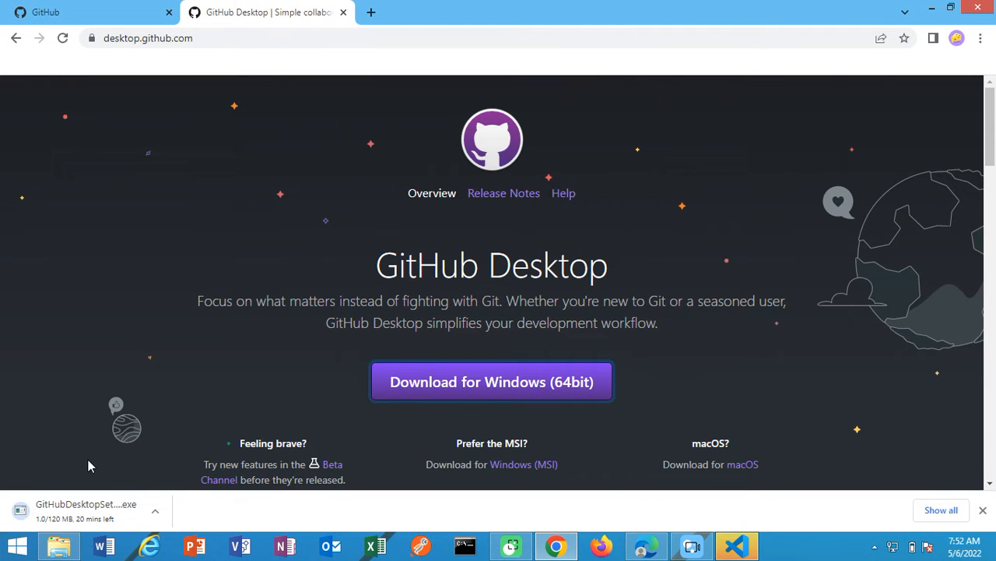
pyautogui.click(154, 510)
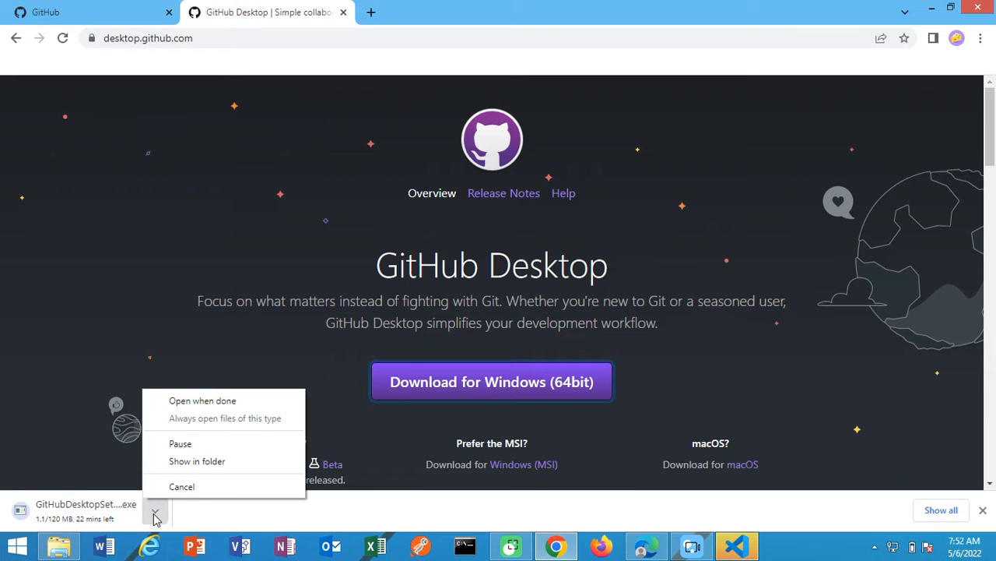
pyautogui.click(200, 489)
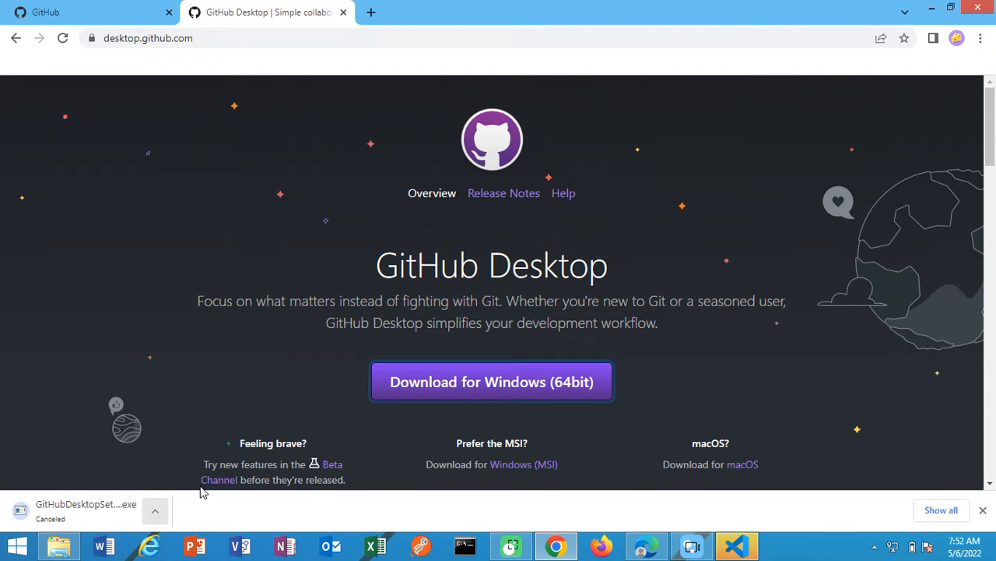
# Switch to File Explorer and run the GitHub Desktop installer from the Downloads folder
pyautogui.click(61, 546)
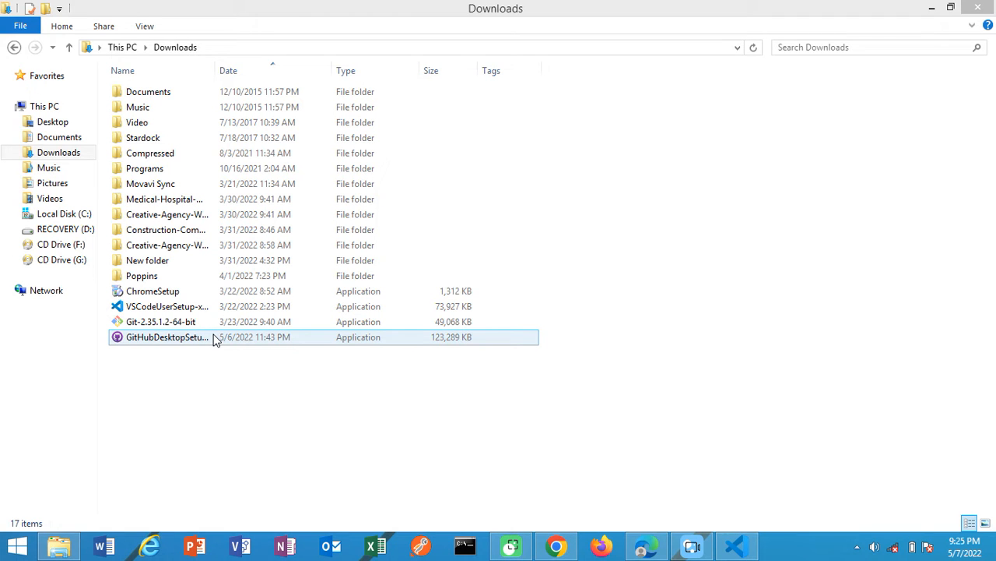
pyautogui.doubleClick(216, 341)
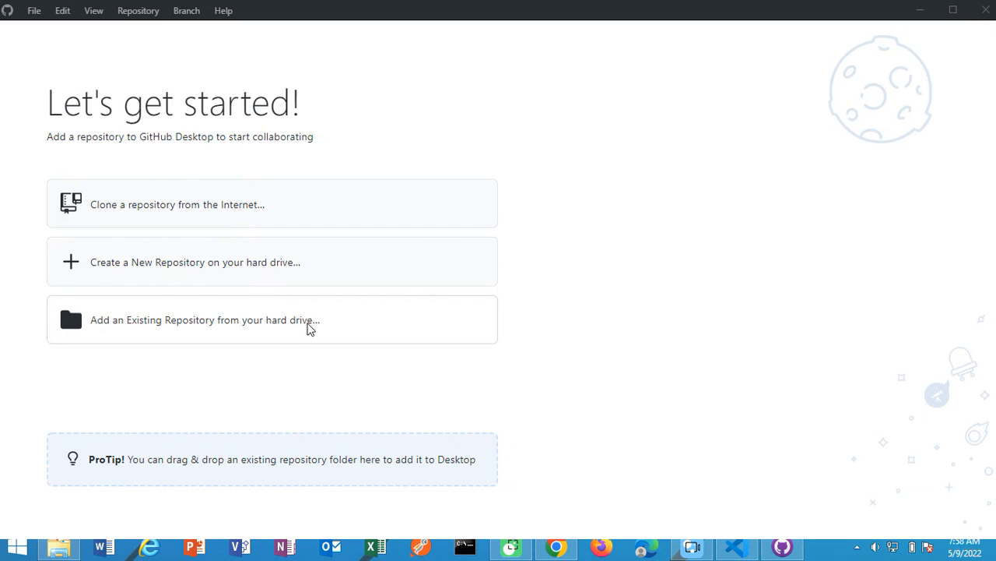
pyautogui.click(35, 10)
pyautogui.moveTo(232, 13)
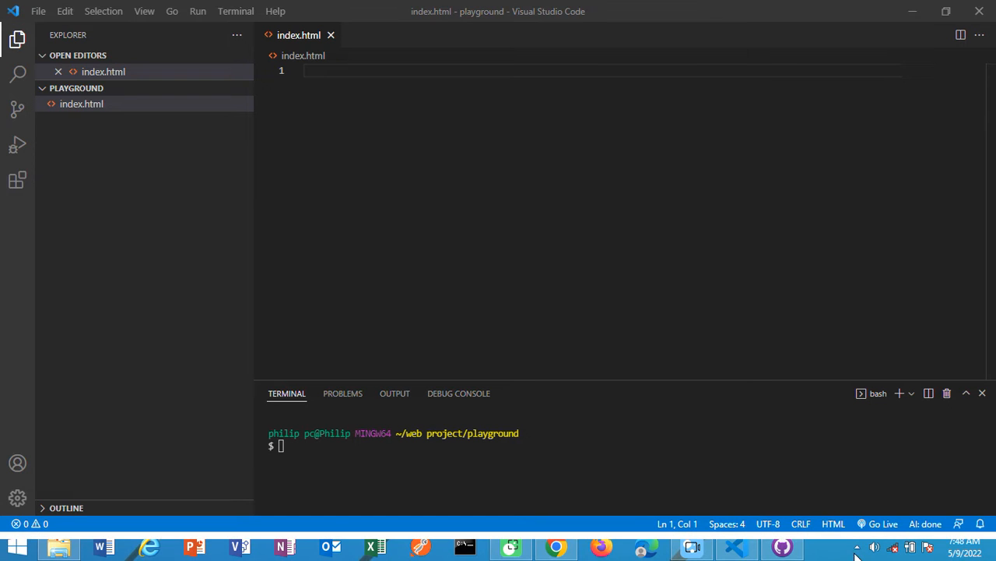
# In GitHub Desktop, set up a new repository named playground with the description "This is for refrence on html and css"
pyautogui.click(789, 552)
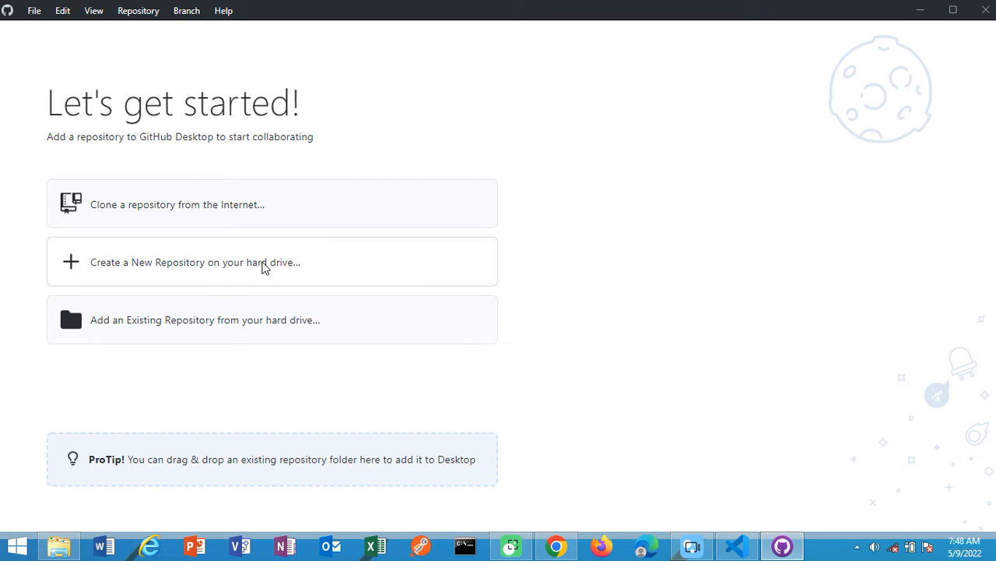
pyautogui.click(269, 264)
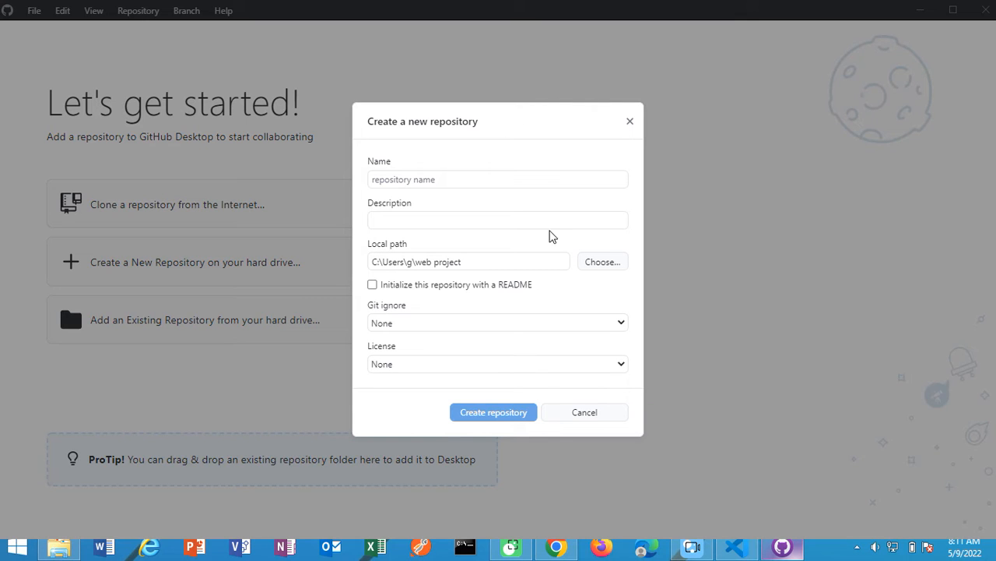
pyautogui.click(509, 179)
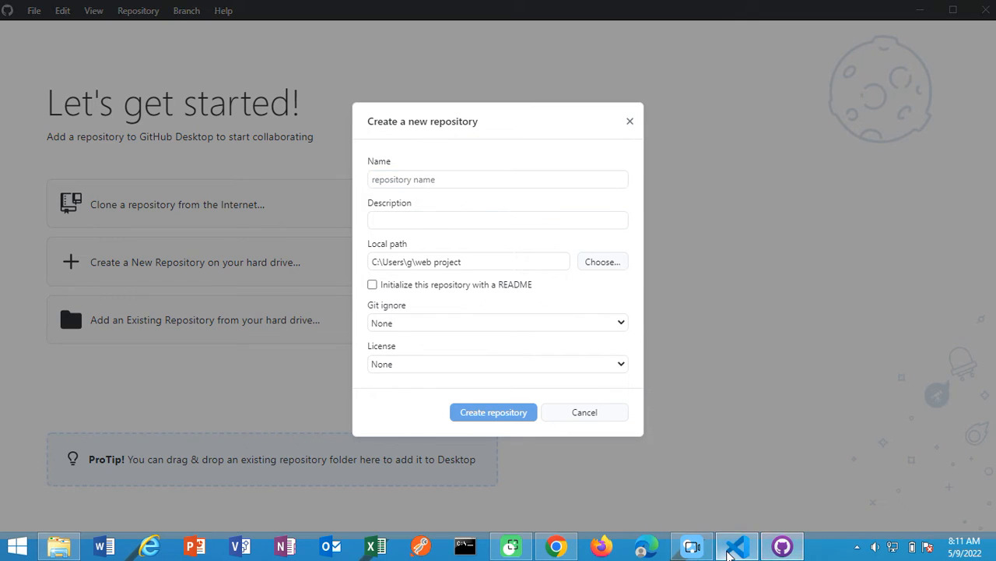
pyautogui.click(732, 550)
pyautogui.click(732, 549)
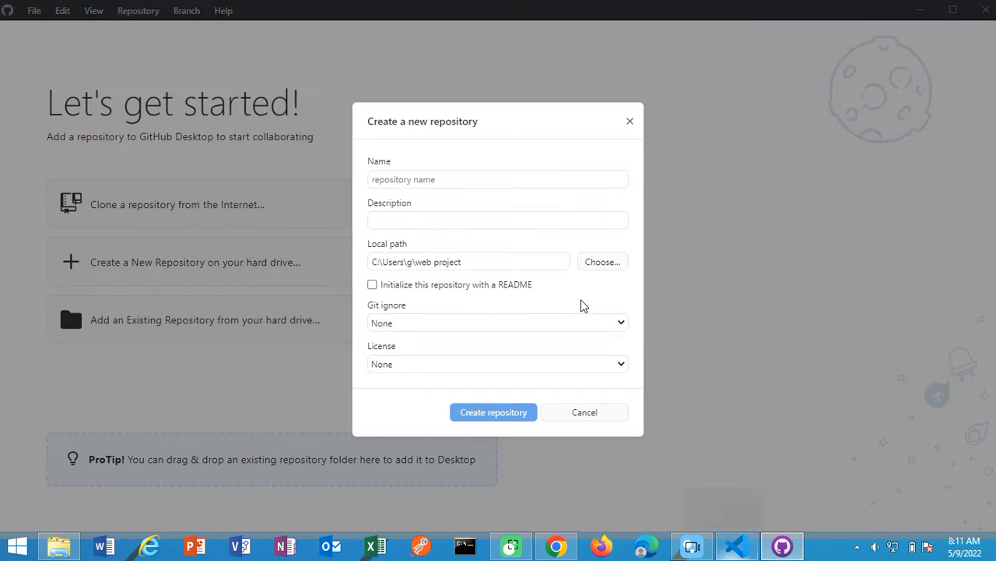
pyautogui.write('pl')
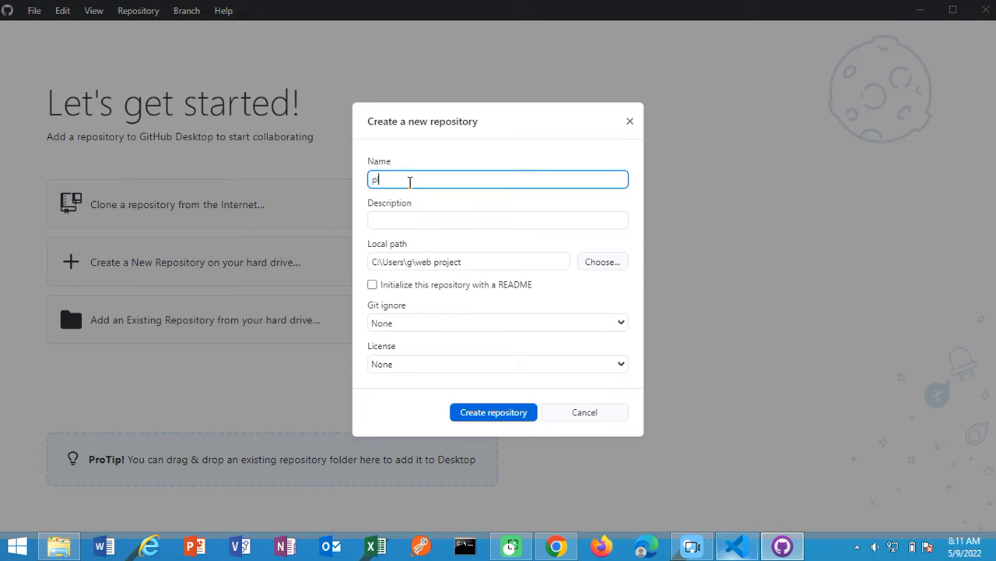
pyautogui.write('ayground')
pyautogui.click(429, 220)
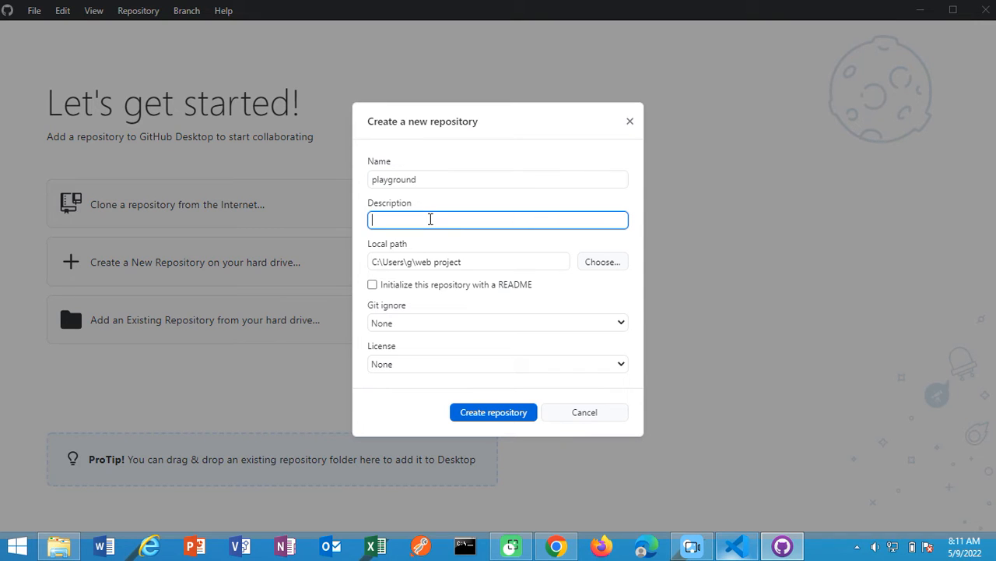
pyautogui.write('This is for refrence on html and css')
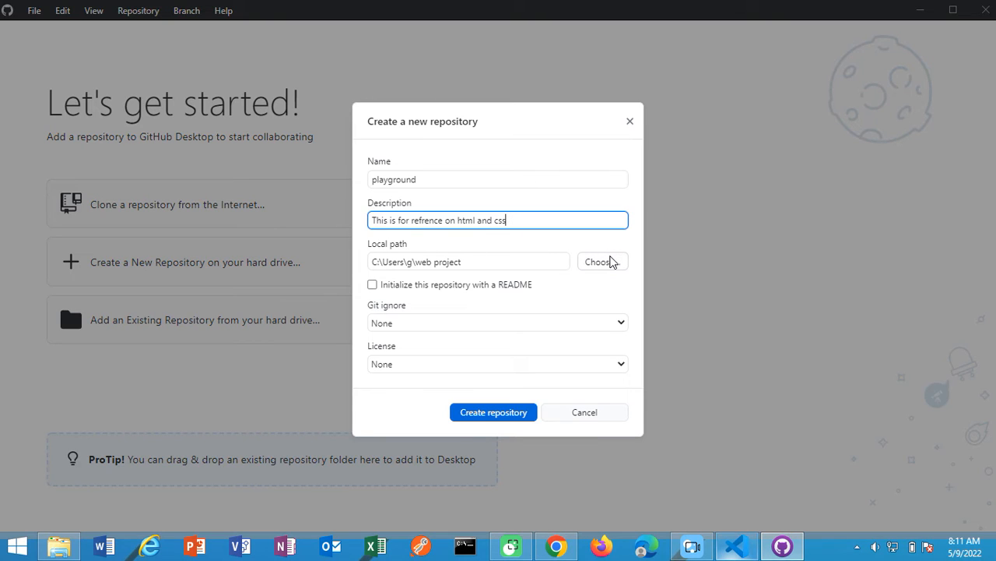
# Choose the web project folder as the local path, create the repository, and dismiss the author identity error
pyautogui.click(611, 263)
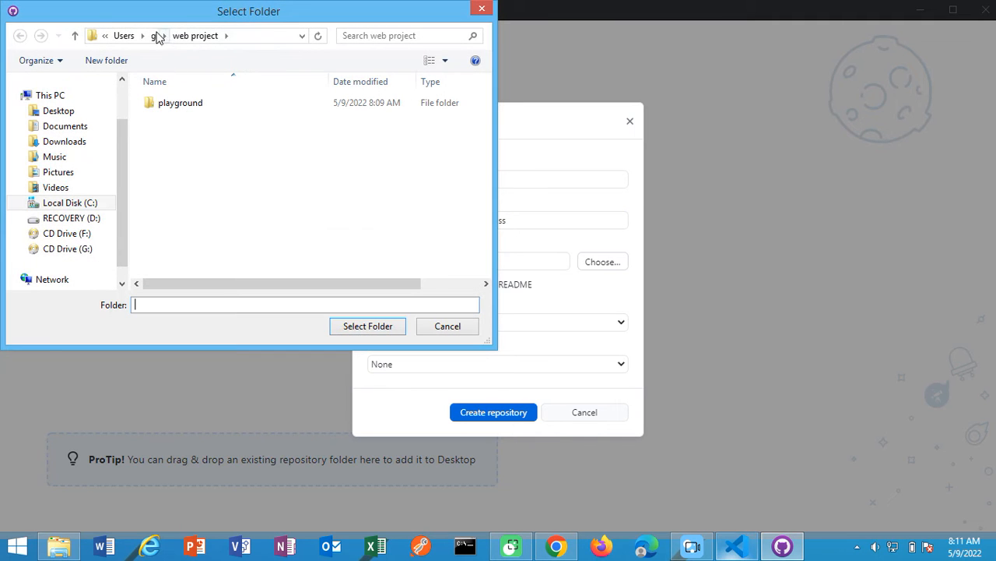
pyautogui.click(156, 36)
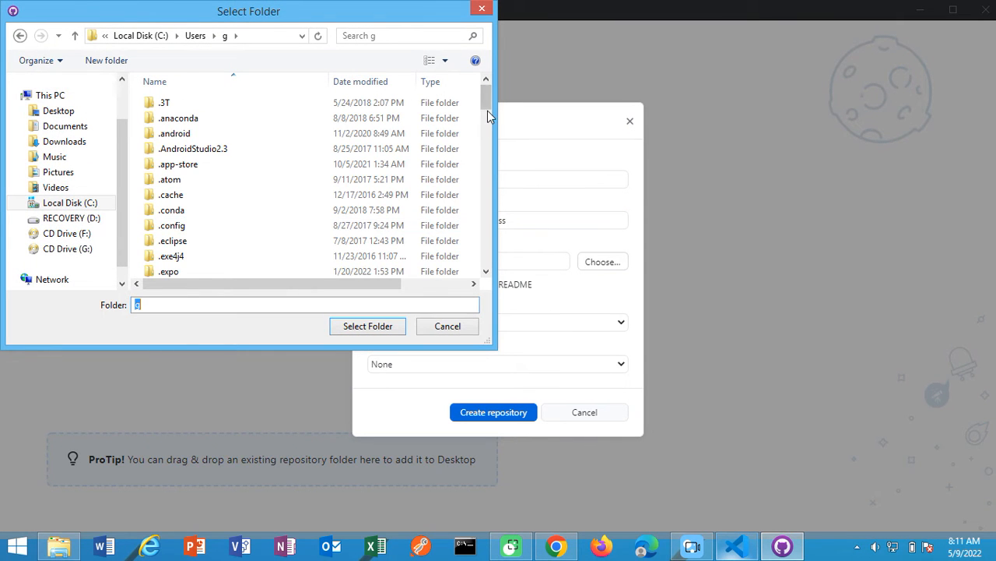
pyautogui.moveTo(488, 115); pyautogui.dragTo(477, 262)
pyautogui.click(221, 255)
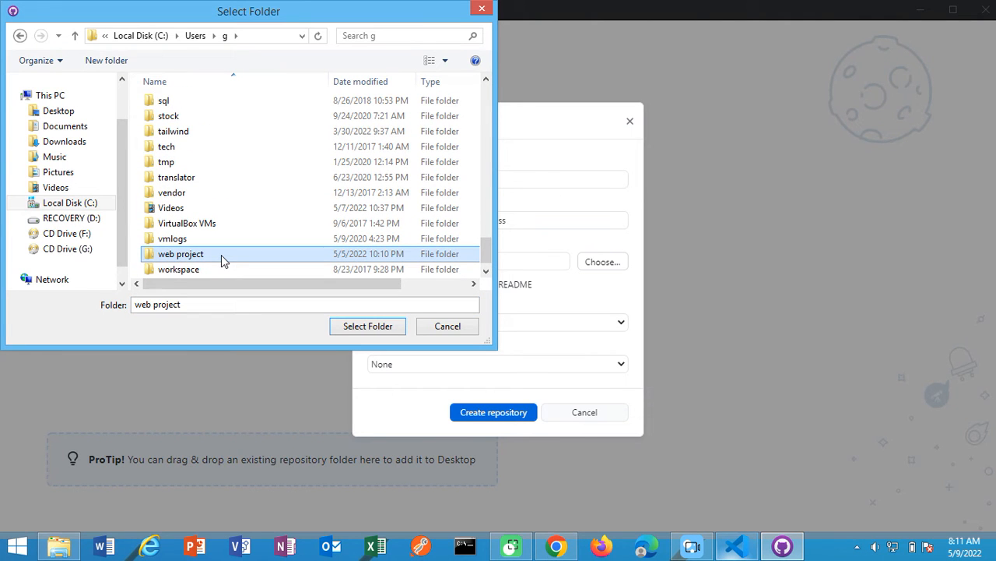
pyautogui.click(366, 326)
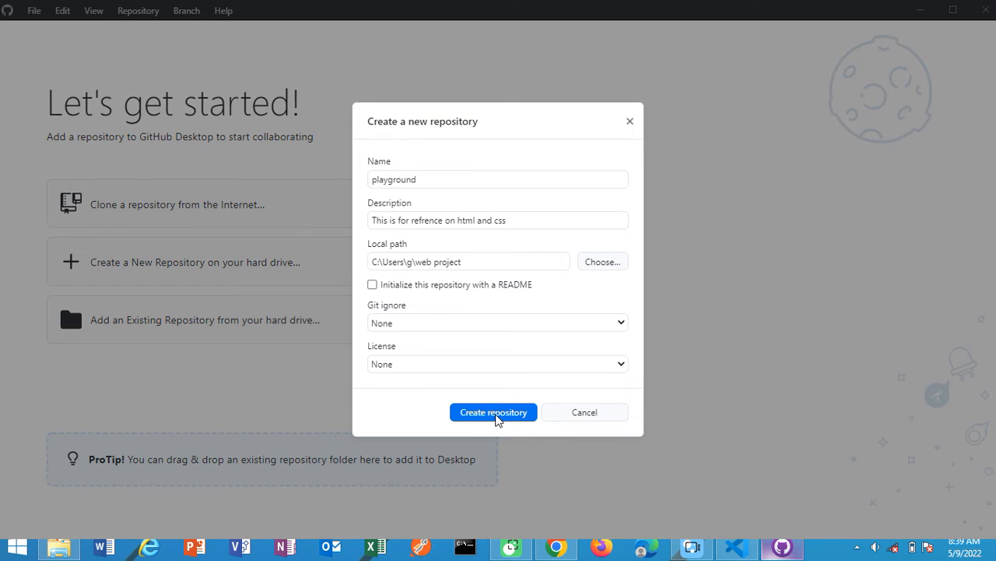
pyautogui.click(498, 419)
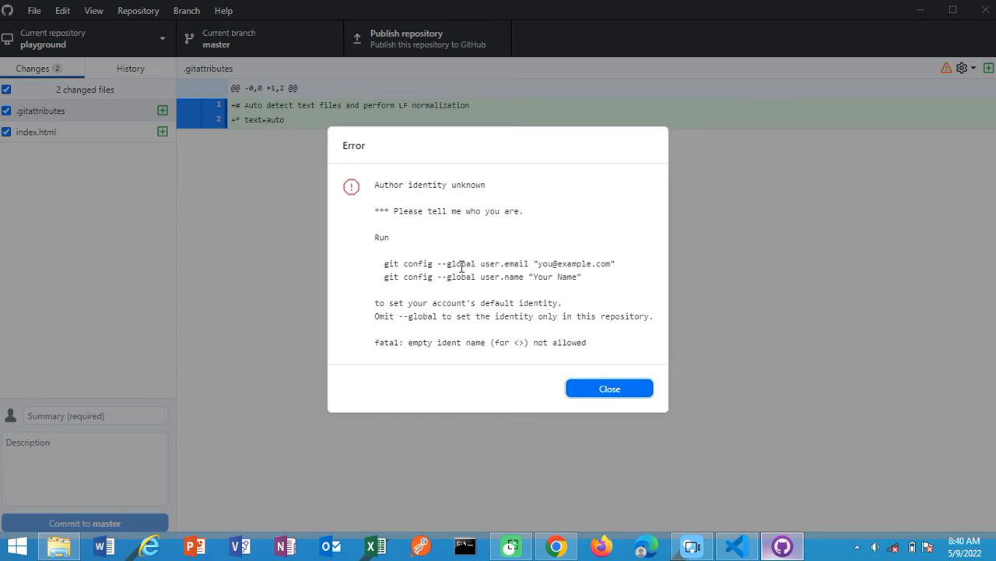
pyautogui.click(618, 392)
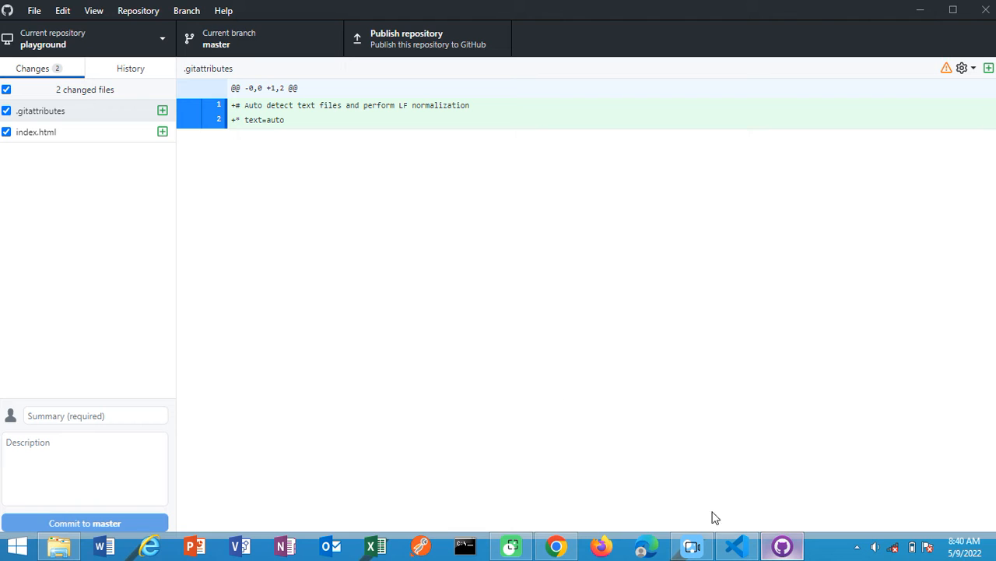
# Switch to Visual Studio Code, review the staged changes of playground, and unstage the .gitattributes file
pyautogui.click(736, 546)
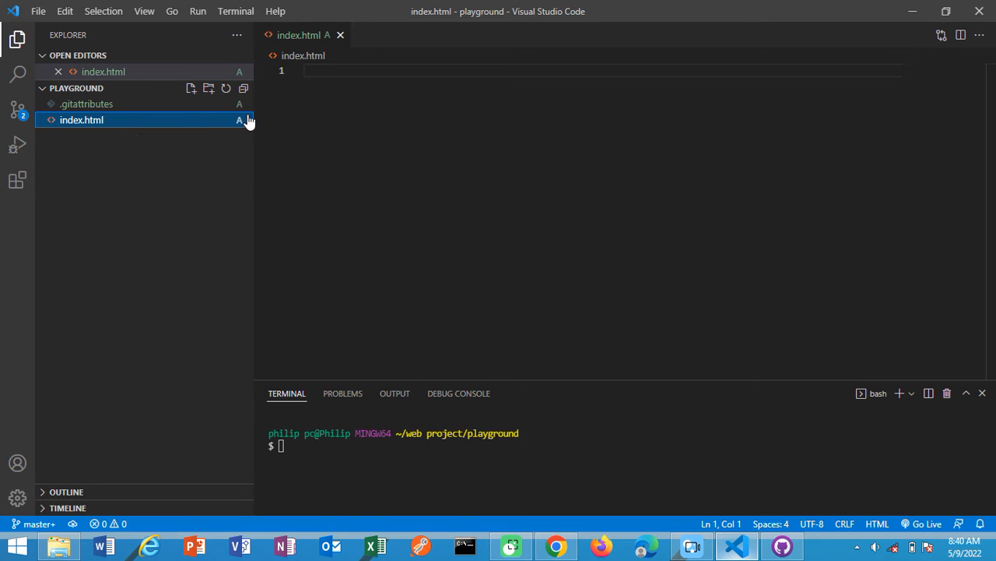
pyautogui.click(15, 116)
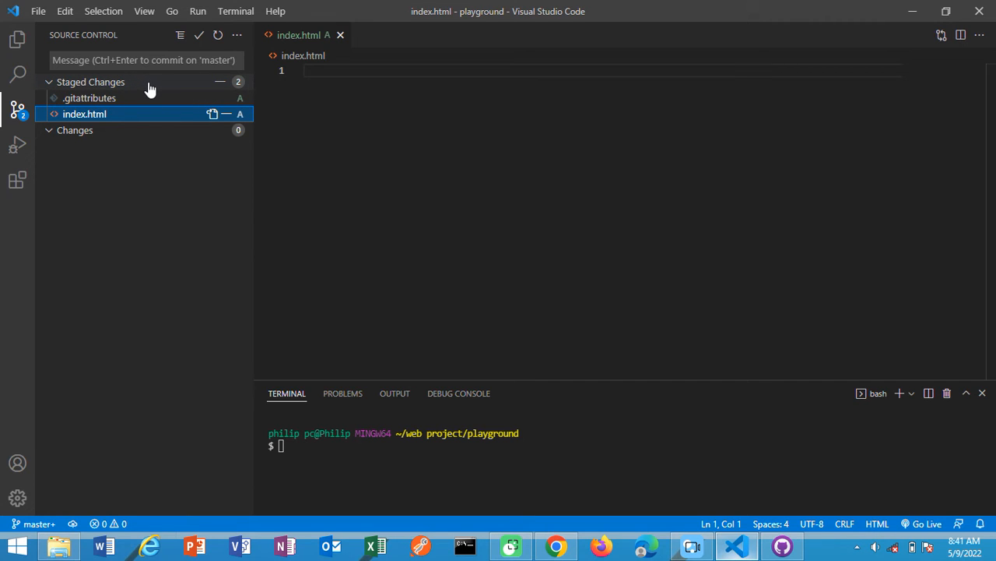
pyautogui.click(17, 40)
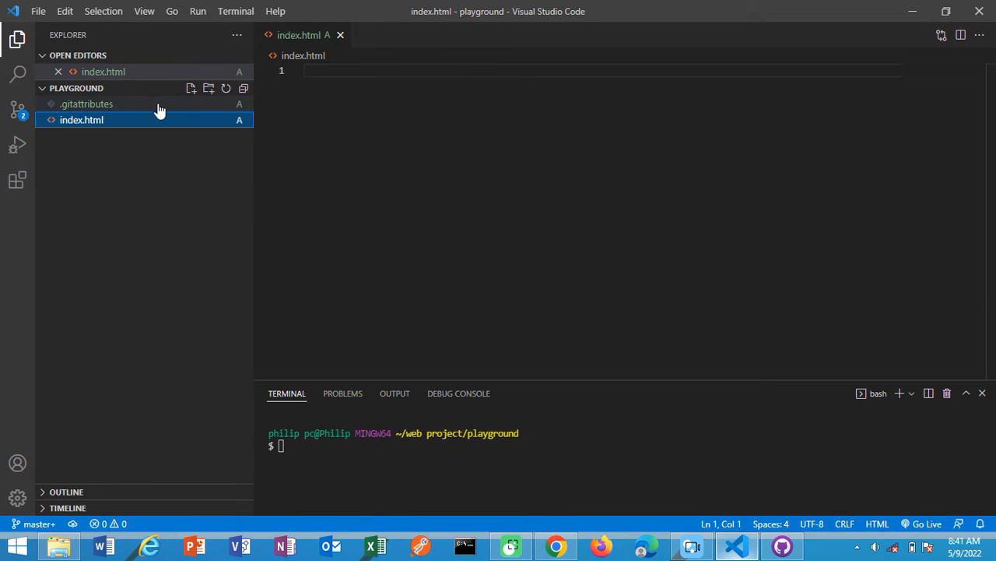
pyautogui.click(21, 114)
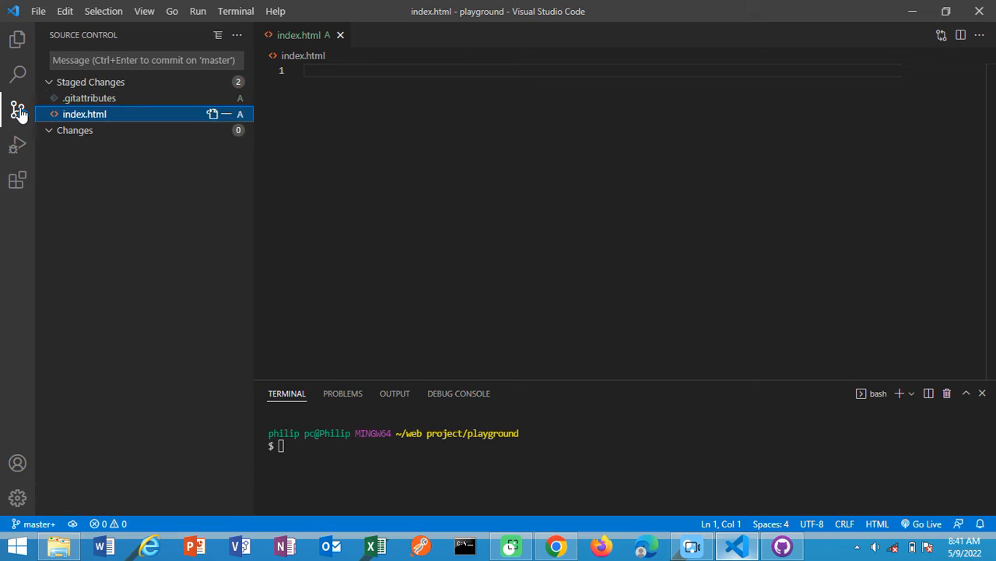
pyautogui.click(227, 99)
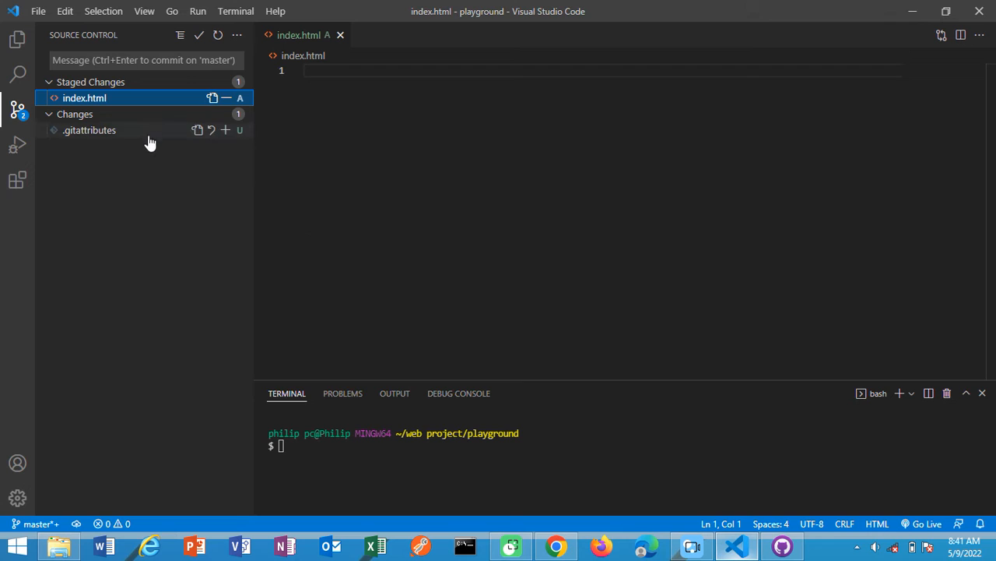
# View the .gitattributes diff, discard its untracked changes, and confirm deleting the file
pyautogui.click(156, 134)
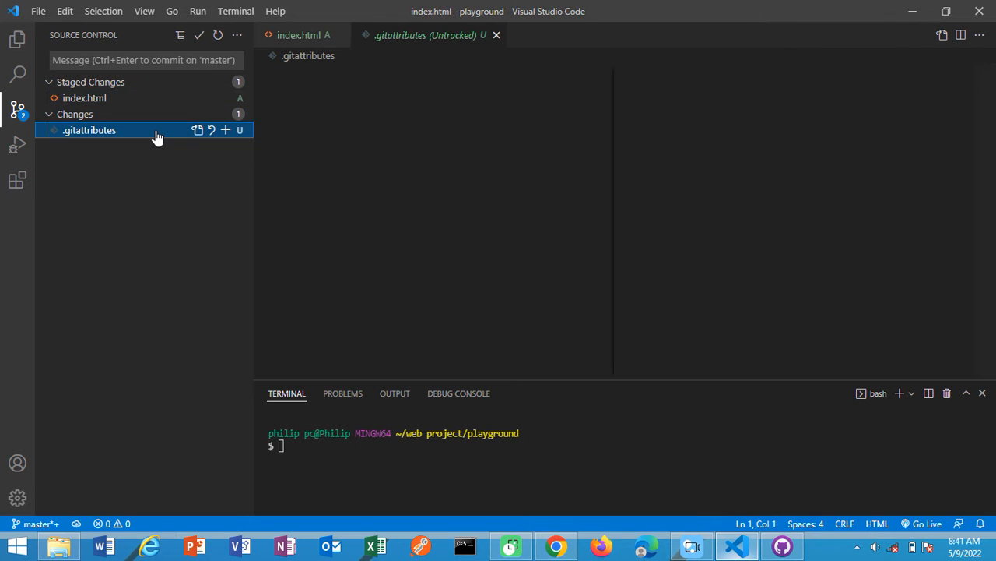
pyautogui.click(211, 131)
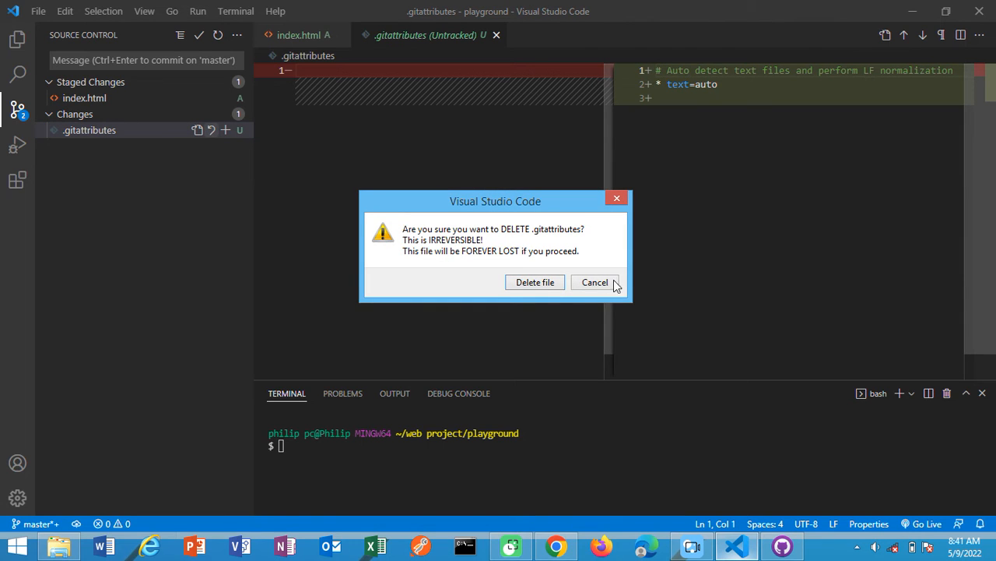
pyautogui.click(549, 285)
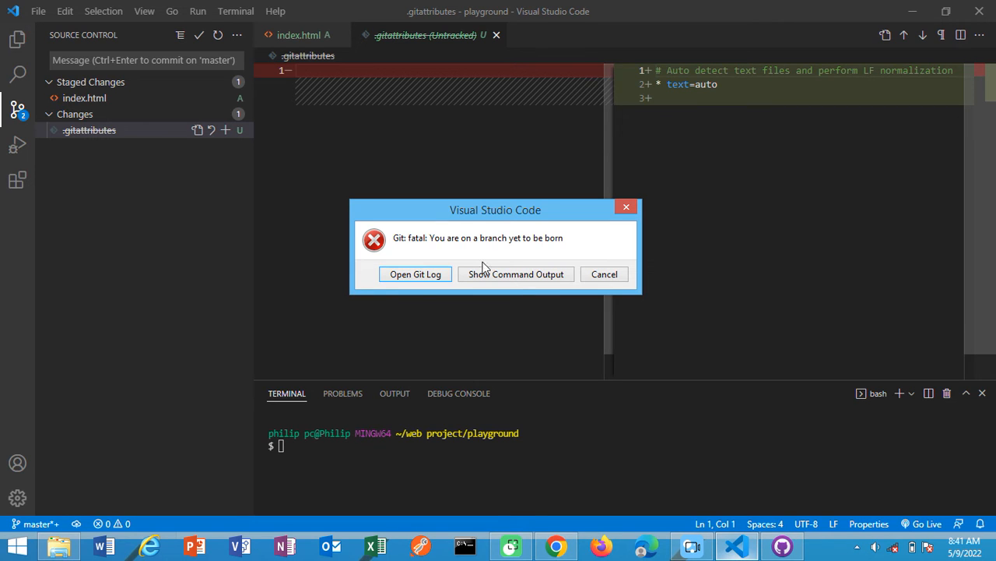
# Inspect the playground and .git folders in File Explorer, and return to Visual Studio Code to dismiss the Git error
pyautogui.click(62, 549)
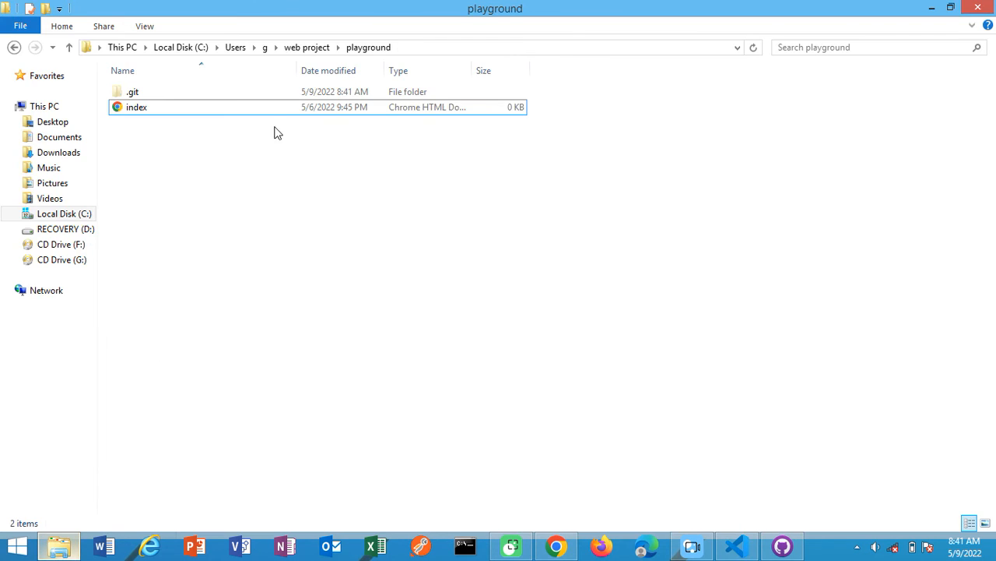
pyautogui.doubleClick(209, 92)
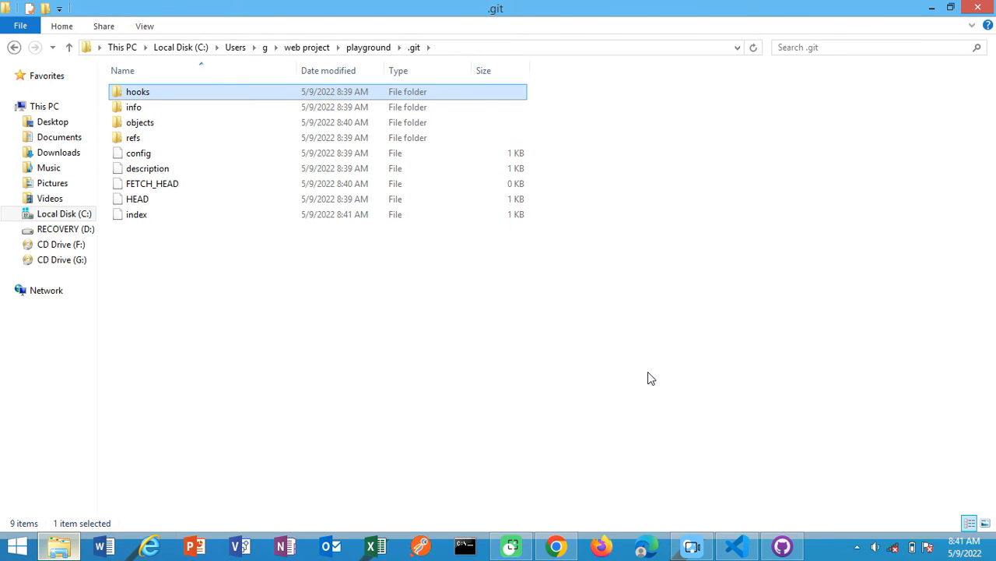
pyautogui.click(736, 545)
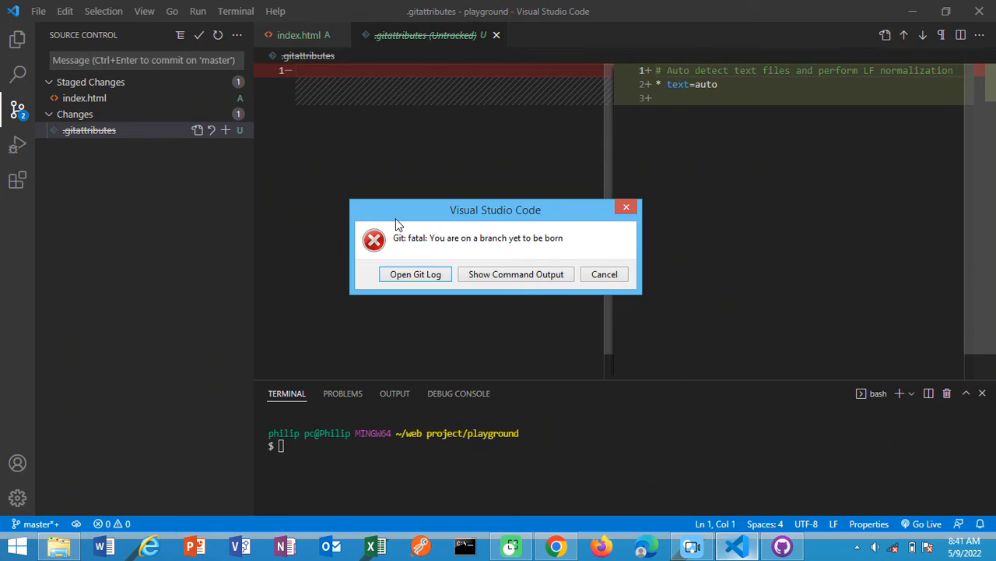
pyautogui.click(604, 275)
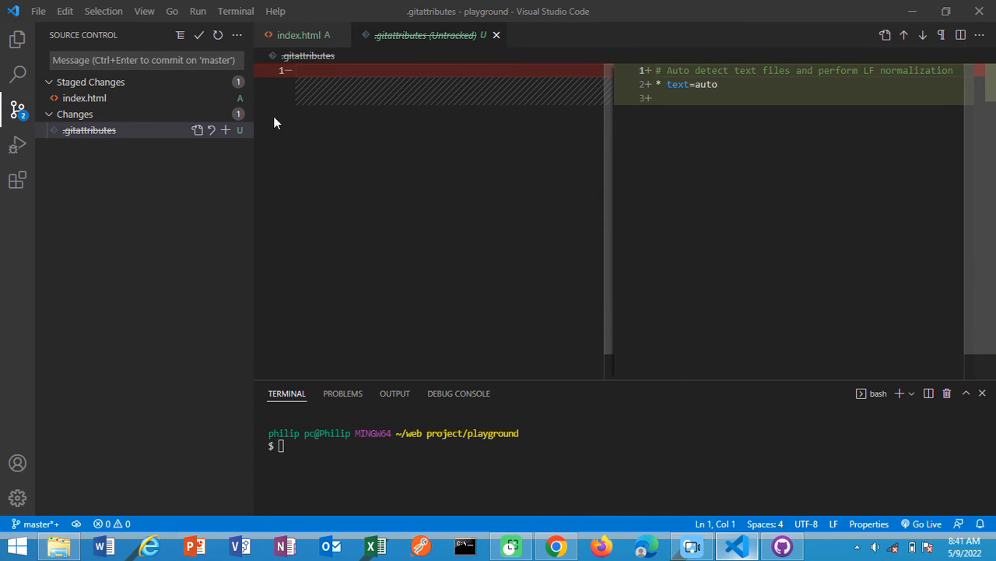
# Show the playground files, switch to GitHub Desktop, and start a browser sign-in to GitHub.com from the account options
pyautogui.click(17, 39)
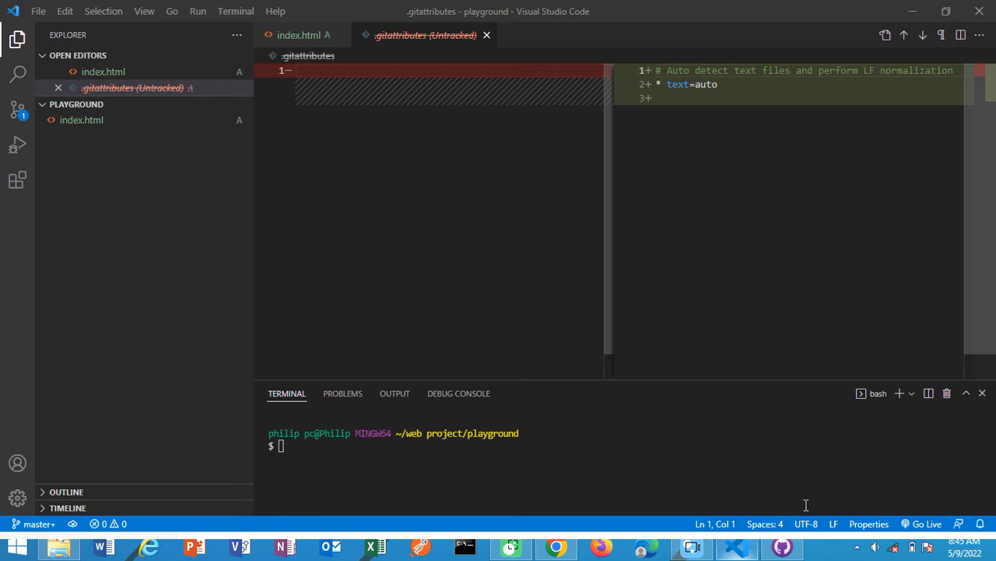
pyautogui.click(784, 547)
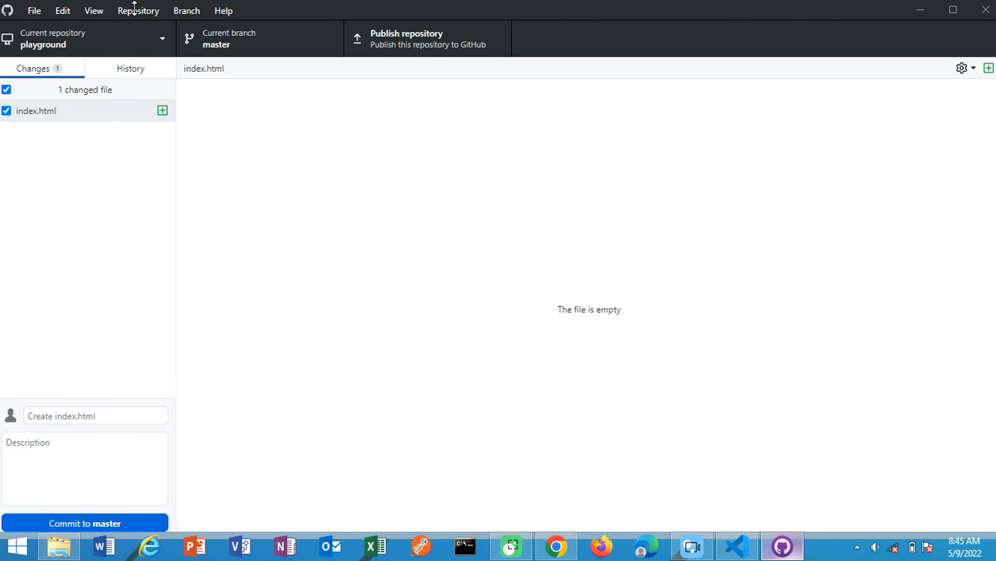
pyautogui.click(46, 13)
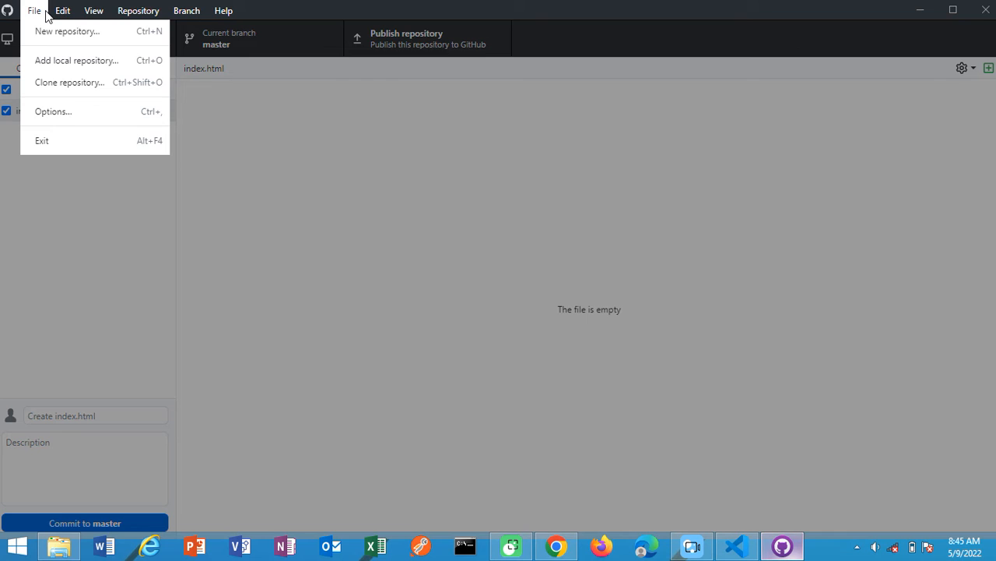
pyautogui.click(78, 112)
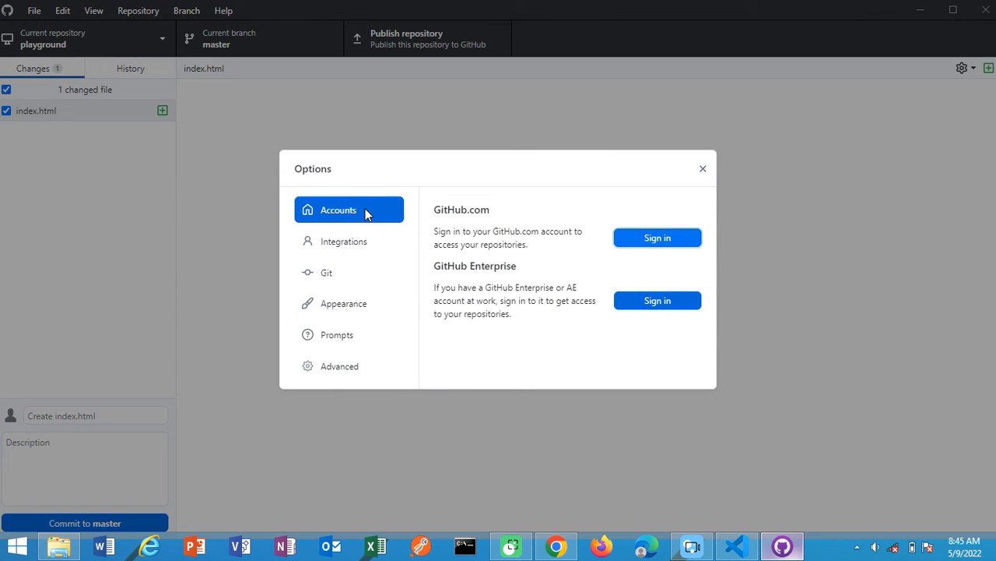
pyautogui.click(658, 238)
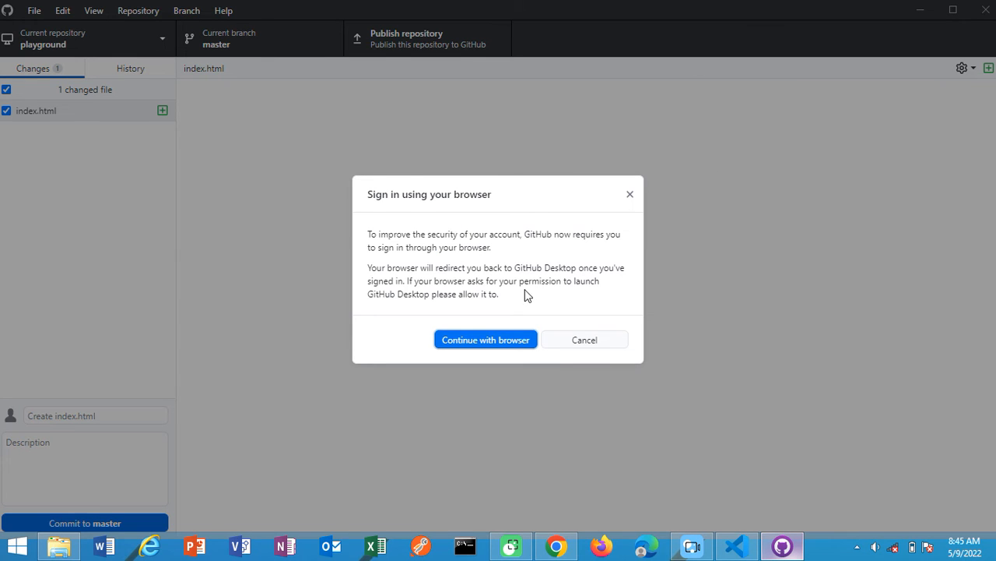
pyautogui.click(500, 343)
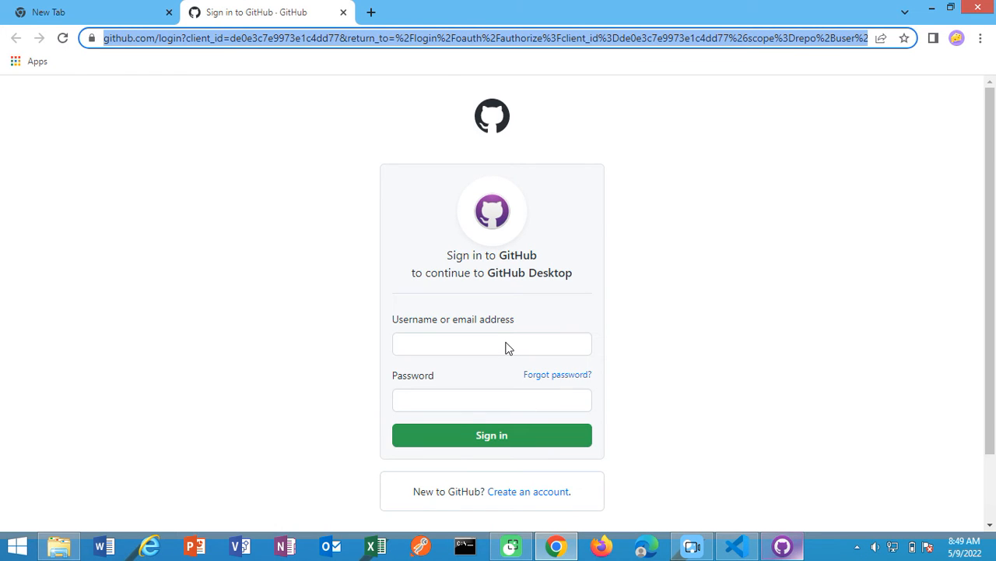
# Fill in the account e-mail and password on the GitHub login page and sign in
pyautogui.click(466, 346)
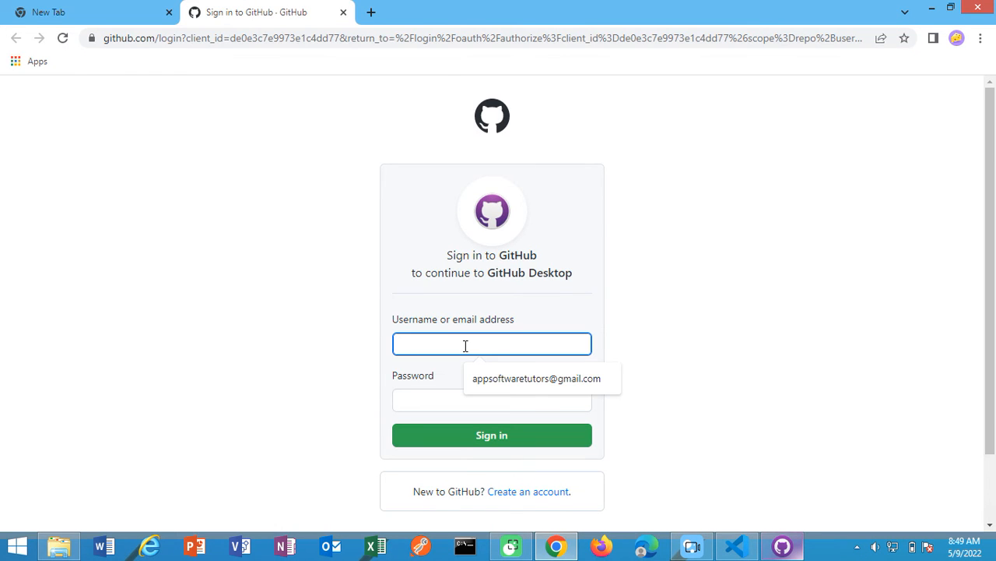
pyautogui.click(506, 379)
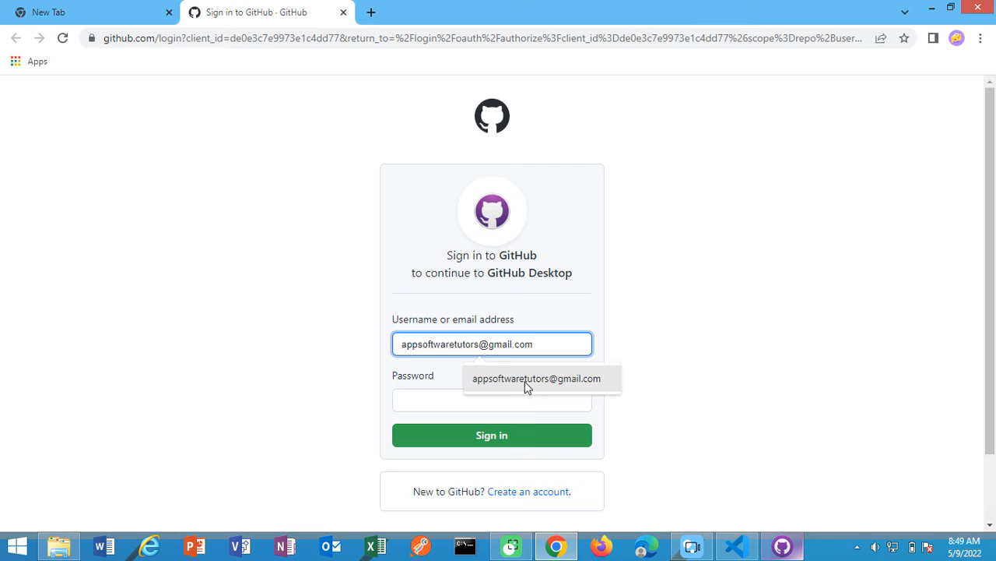
pyautogui.click(545, 379)
pyautogui.click(480, 400)
pyautogui.hotkey('ctrl', 'v')
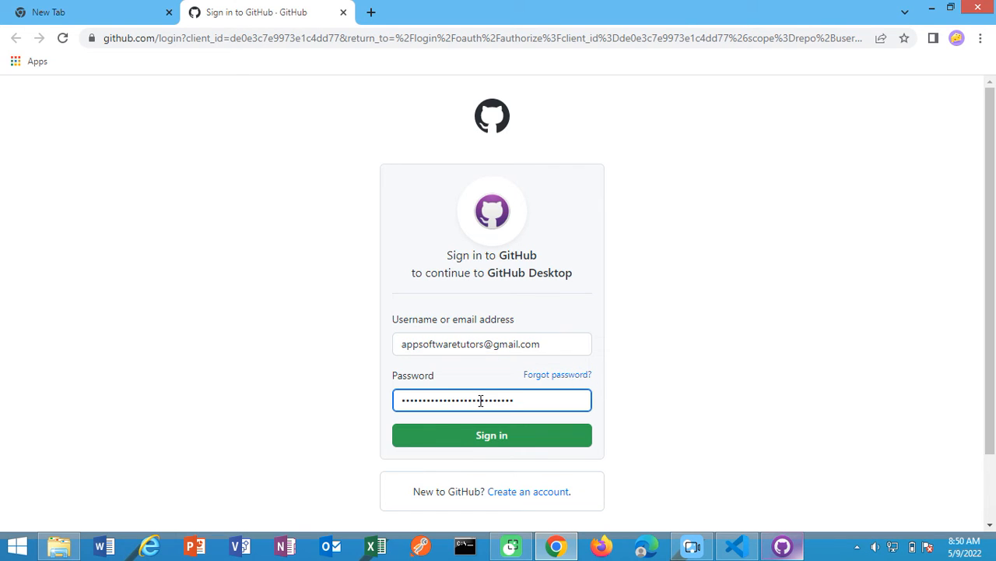
pyautogui.click(499, 434)
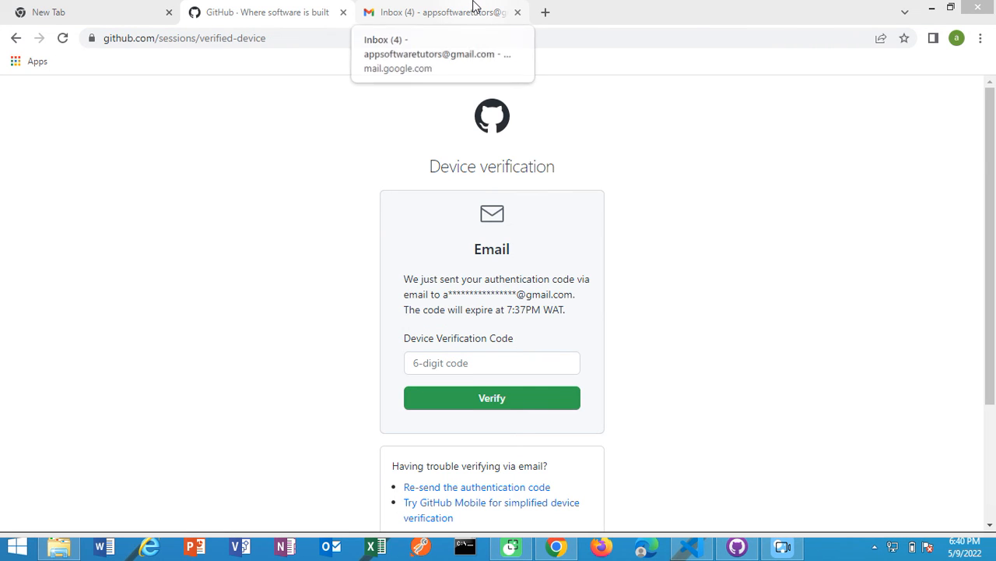
# Open GitHub's device verification message in the Gmail inbox and copy the newest verification code
pyautogui.click(473, 6)
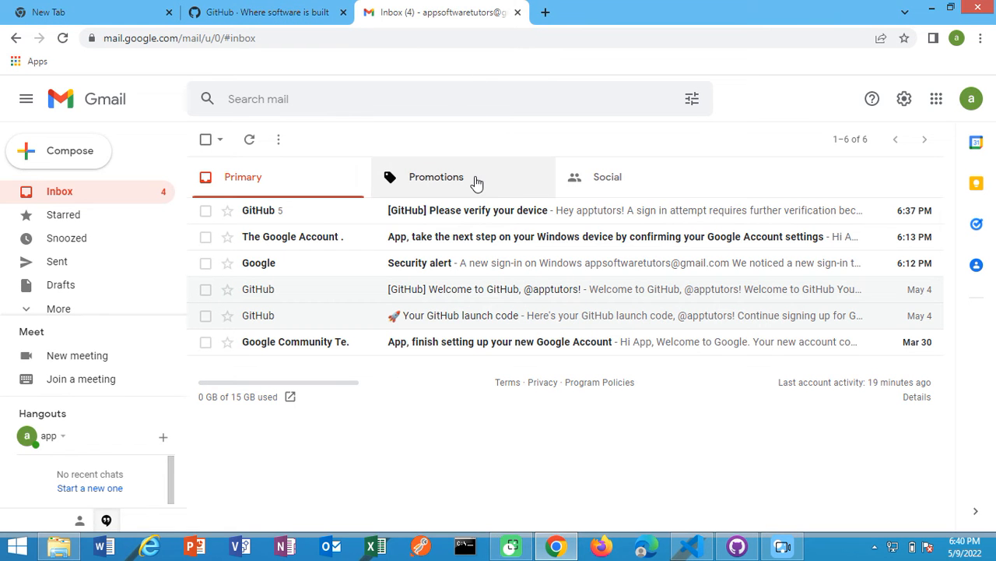
pyautogui.click(516, 211)
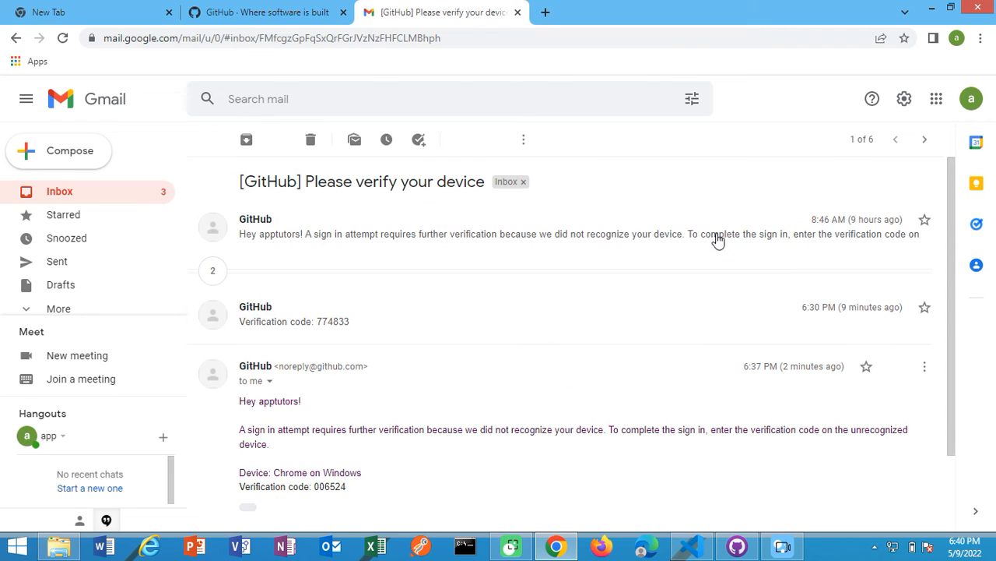
pyautogui.moveTo(951, 207); pyautogui.dragTo(962, 317)
pyautogui.moveTo(348, 392); pyautogui.dragTo(314, 391)
pyautogui.hotkey('ctrl', 'c')
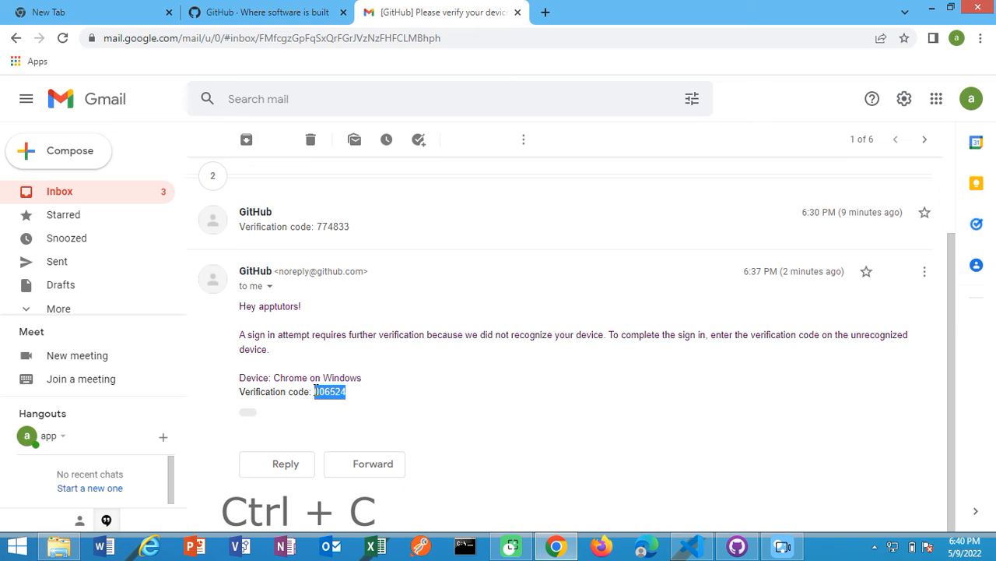
pyautogui.click(315, 392)
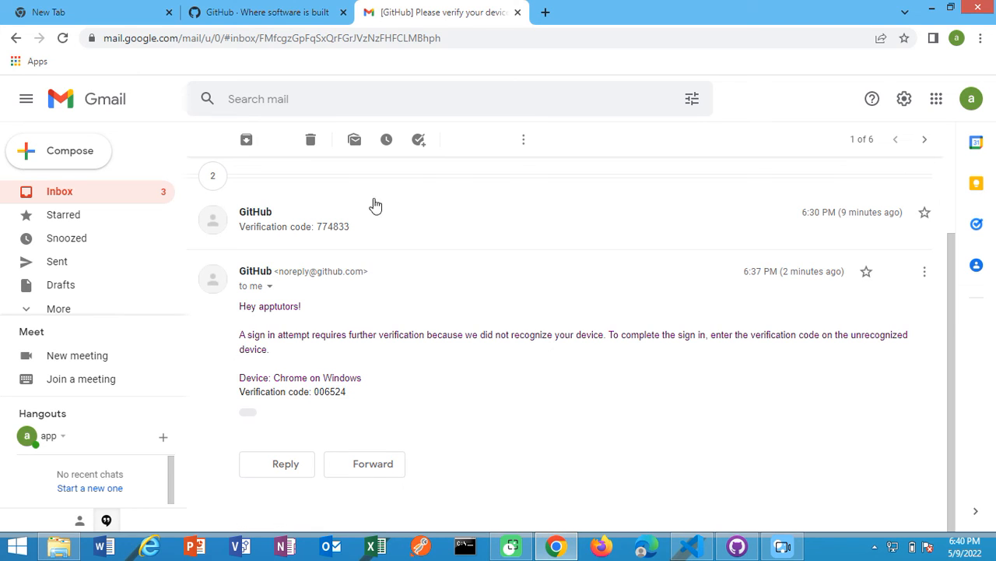
# Paste the device verification code on GitHub, authorize GitHub Desktop, and return to the app, closing its sign-in dialog
pyautogui.click(315, 10)
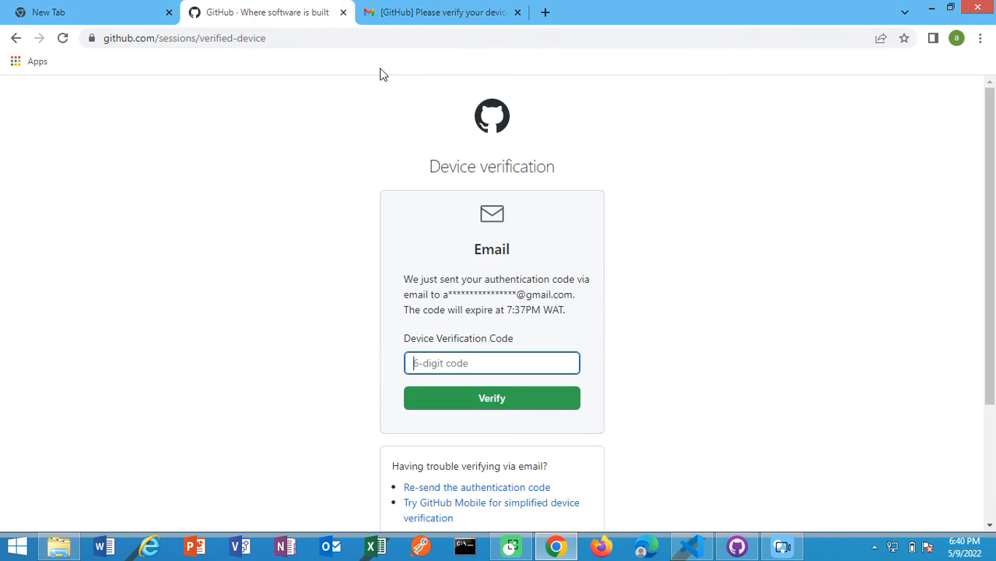
pyautogui.hotkey('ctrl', 'v')
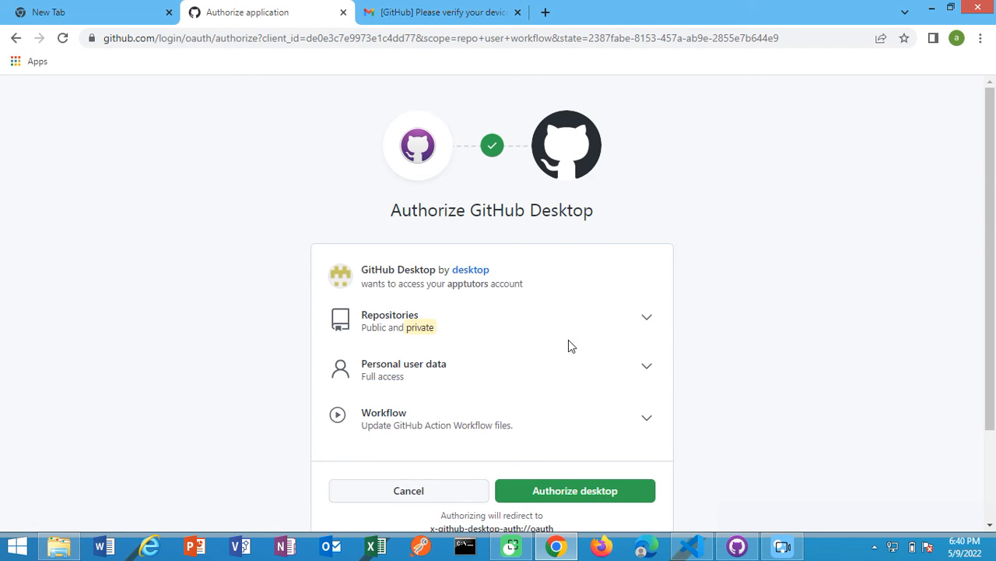
pyautogui.click(594, 493)
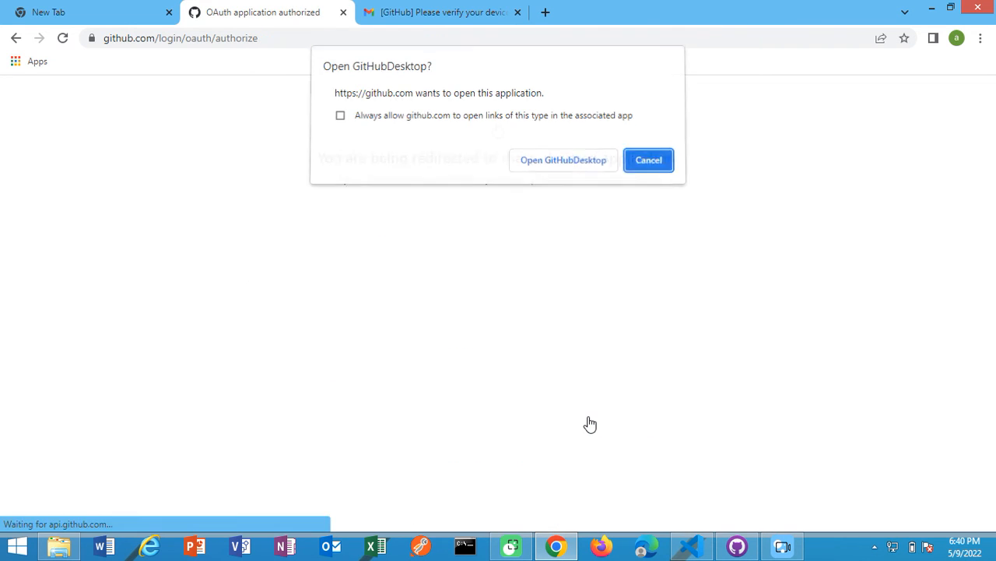
pyautogui.click(567, 159)
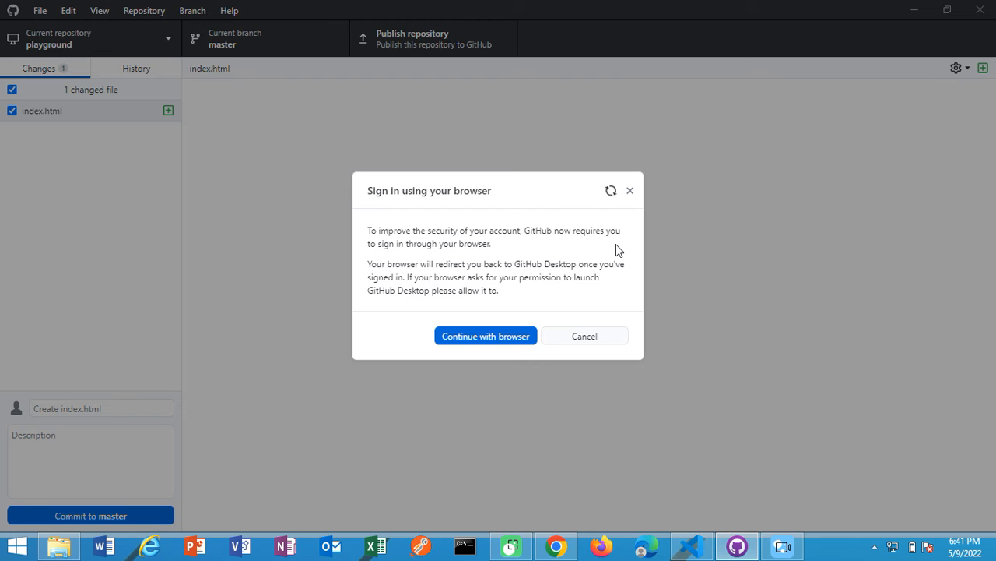
pyautogui.press('Escape')
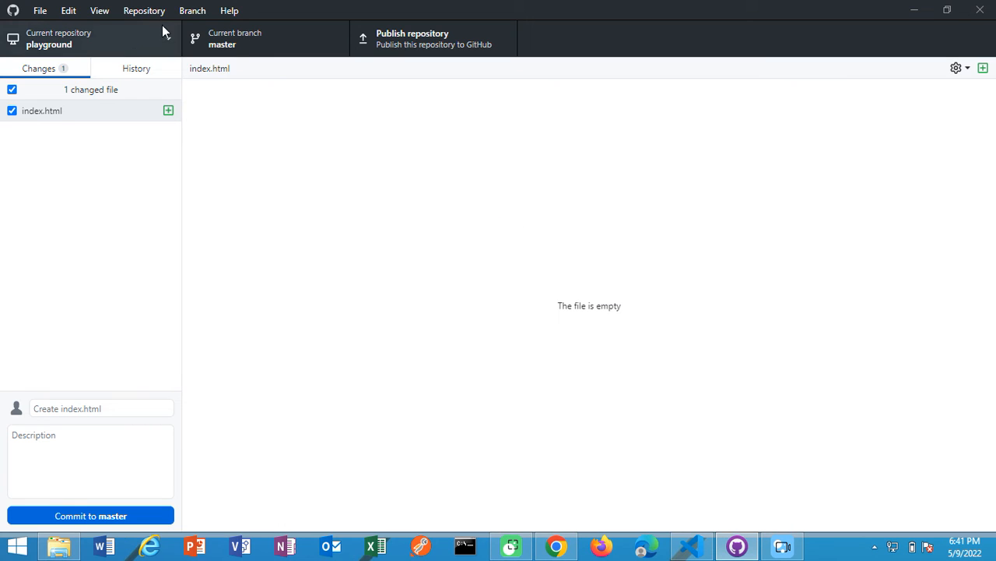
# Check the signed-in account in the GitHub Desktop options and set the integration shell to Git Bash
pyautogui.click(38, 10)
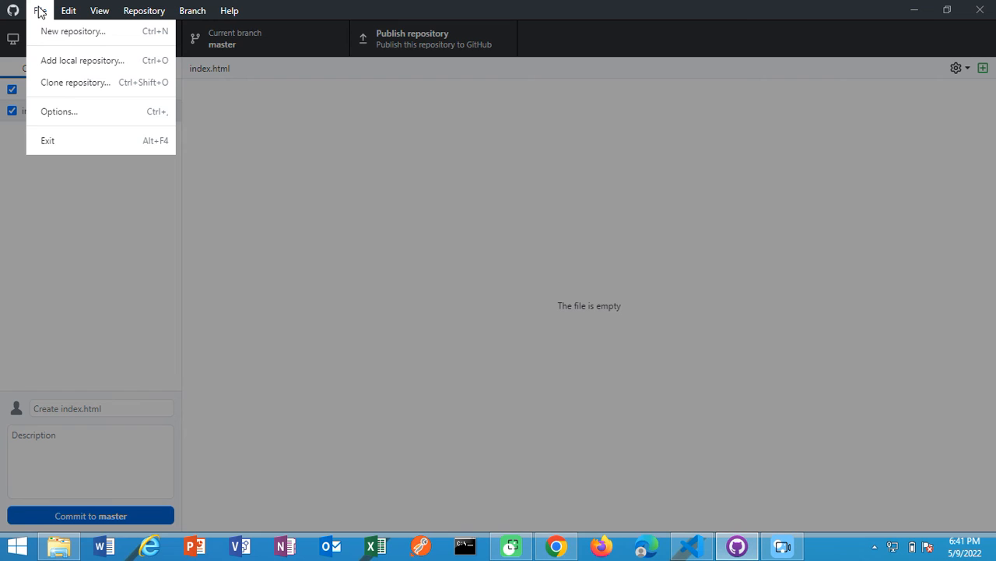
pyautogui.click(90, 115)
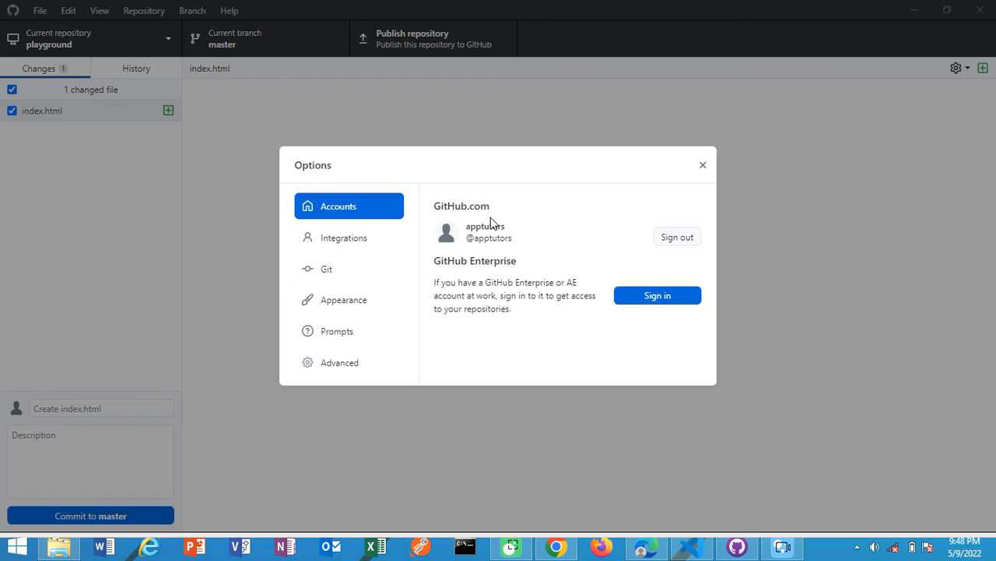
pyautogui.click(364, 242)
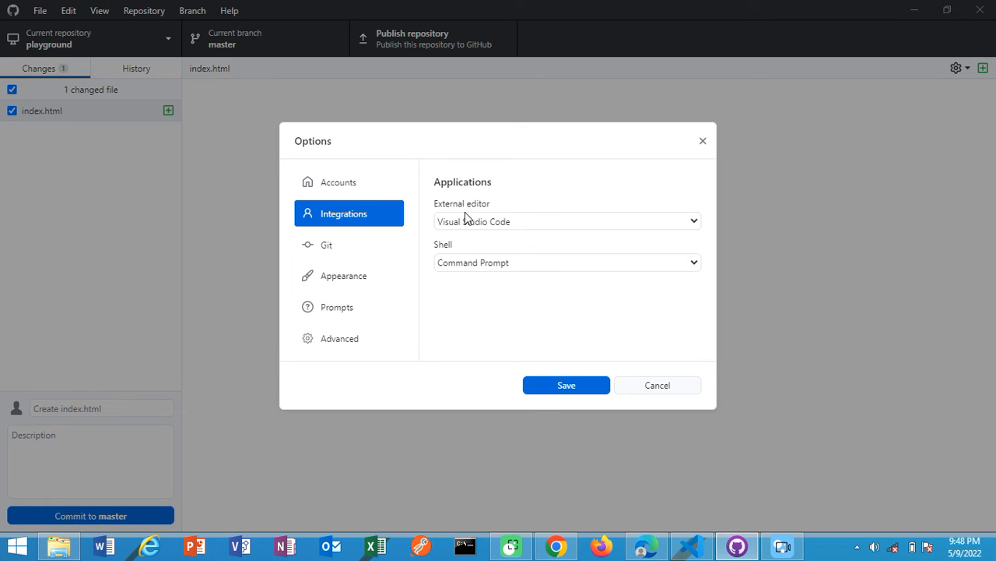
pyautogui.click(524, 262)
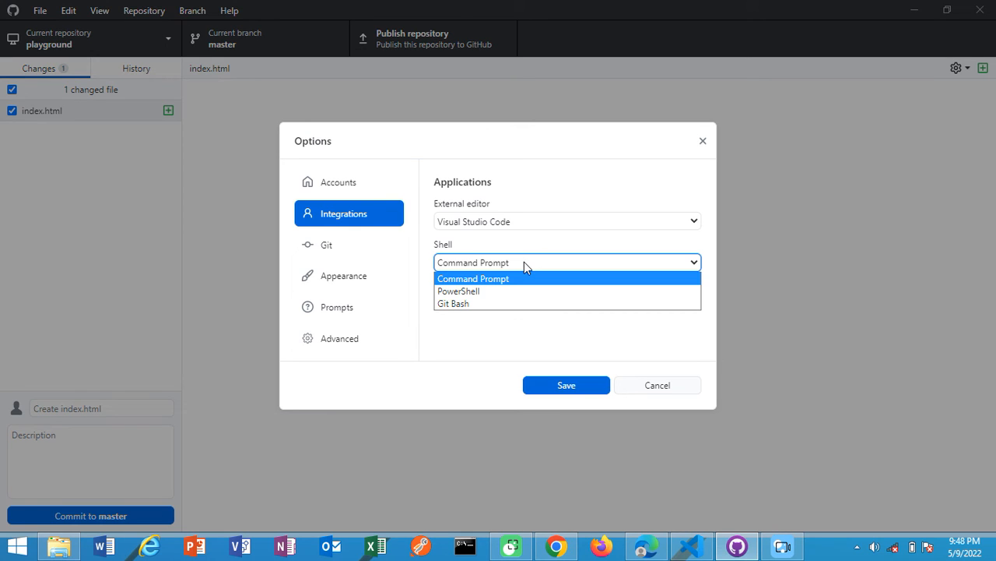
pyautogui.click(501, 304)
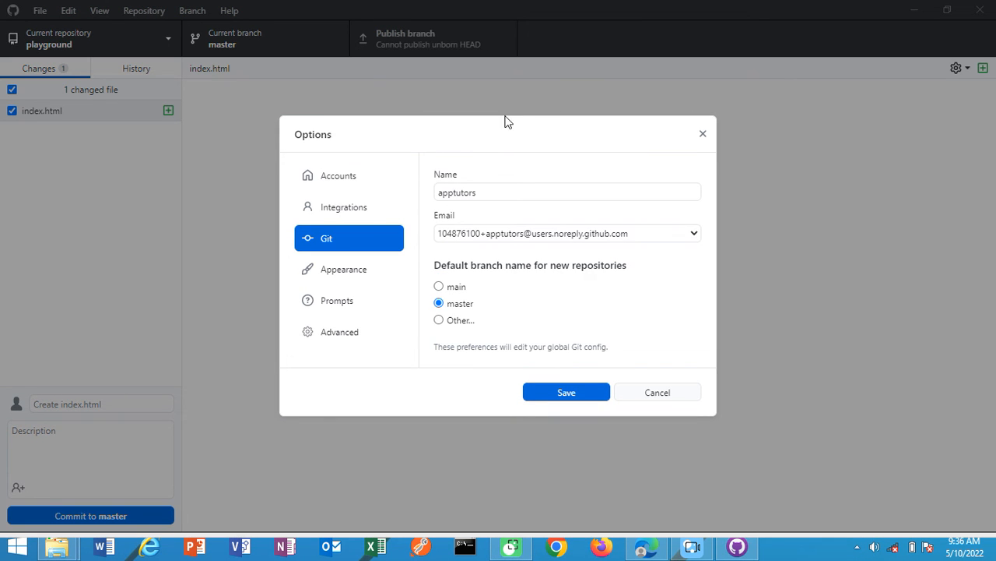
# Choose the GitHub noreply address as the Git e-mail and master as the default branch name for new repositories
pyautogui.click(550, 236)
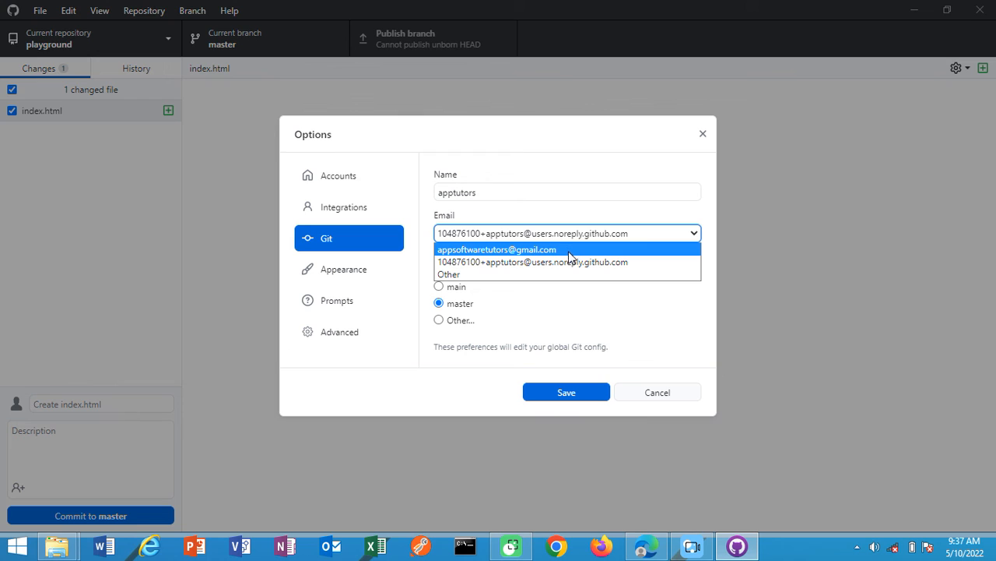
pyautogui.click(571, 261)
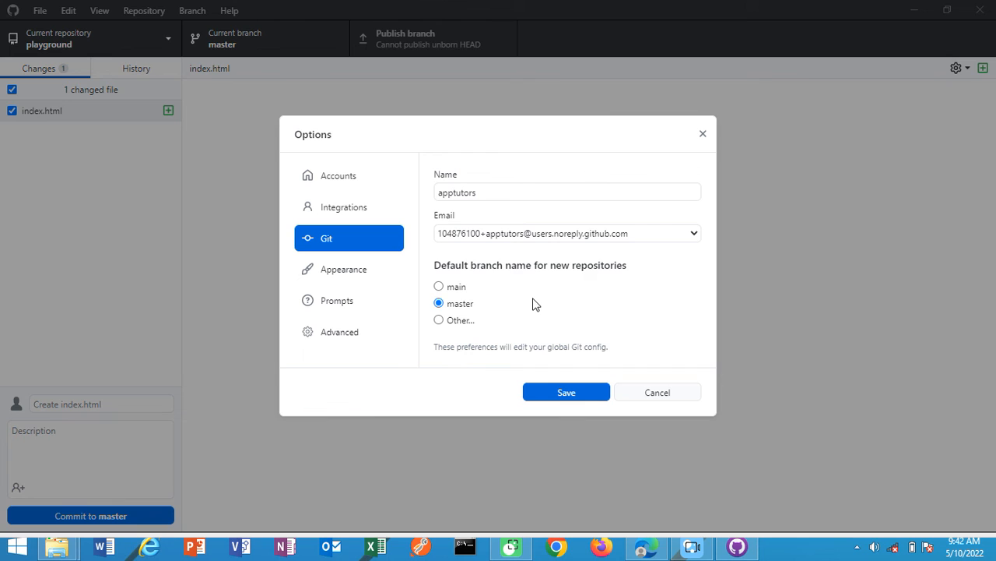
pyautogui.click(440, 319)
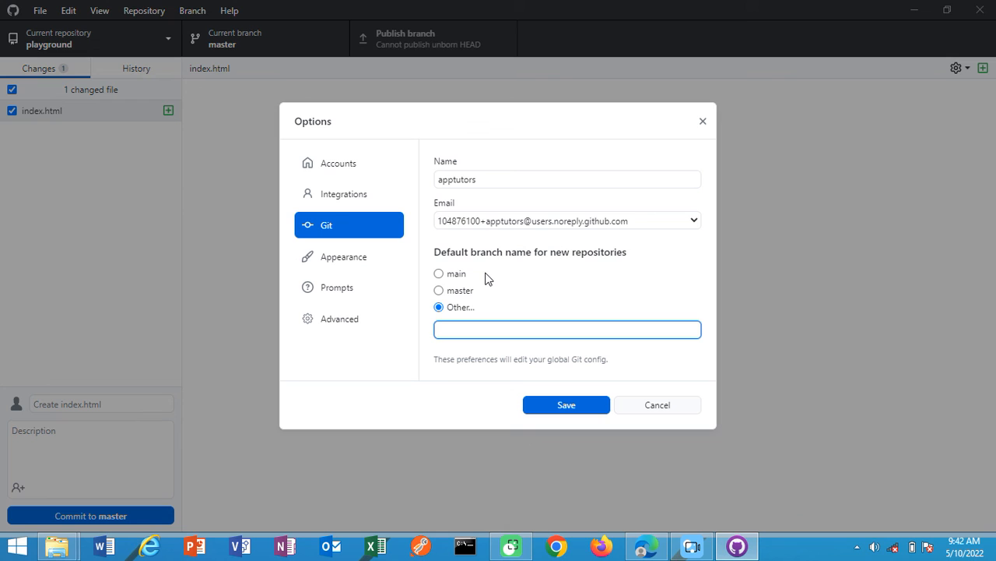
pyautogui.click(440, 290)
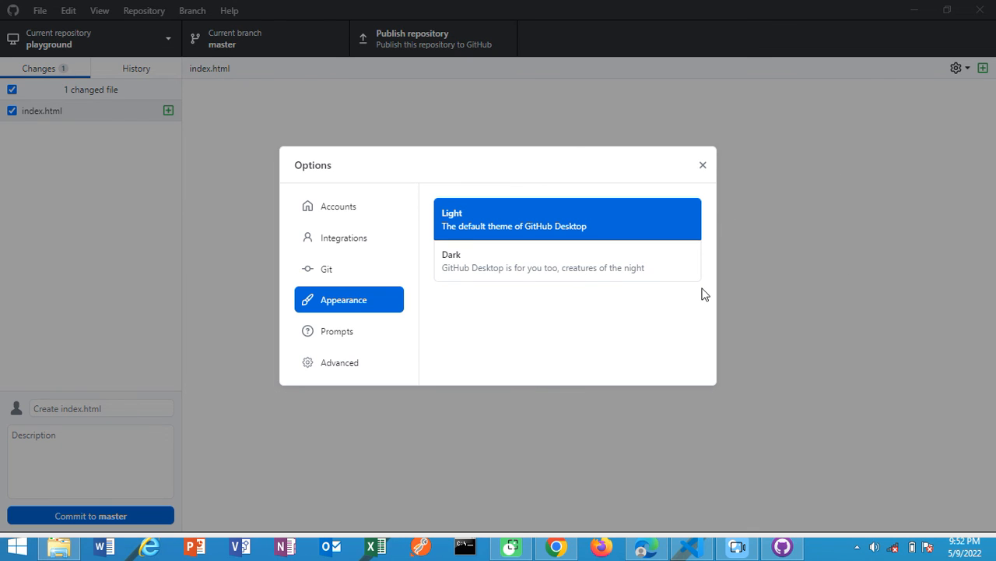
# Select the Dark appearance, review the confirmation prompts and advanced settings, and save the options
pyautogui.click(612, 267)
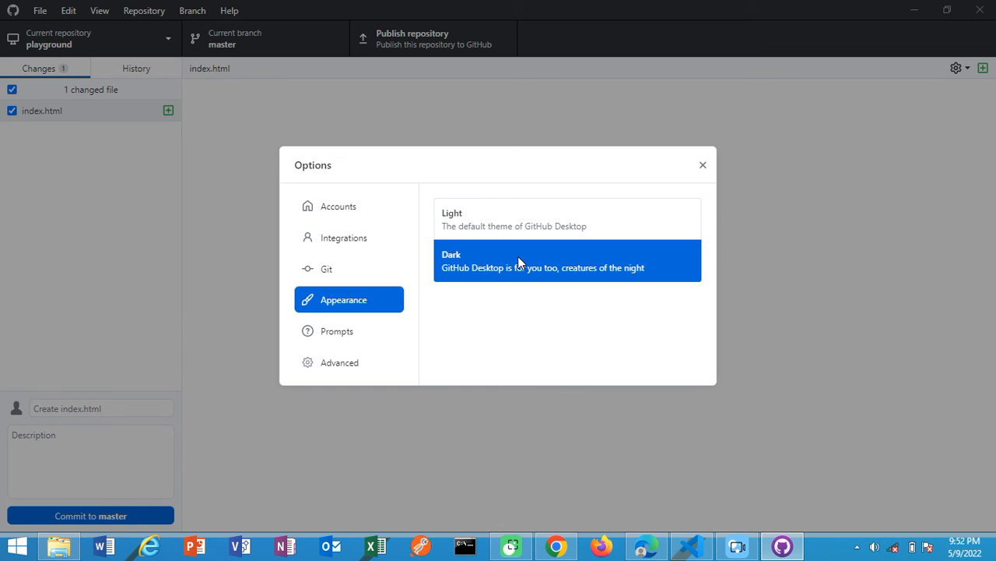
pyautogui.click(360, 332)
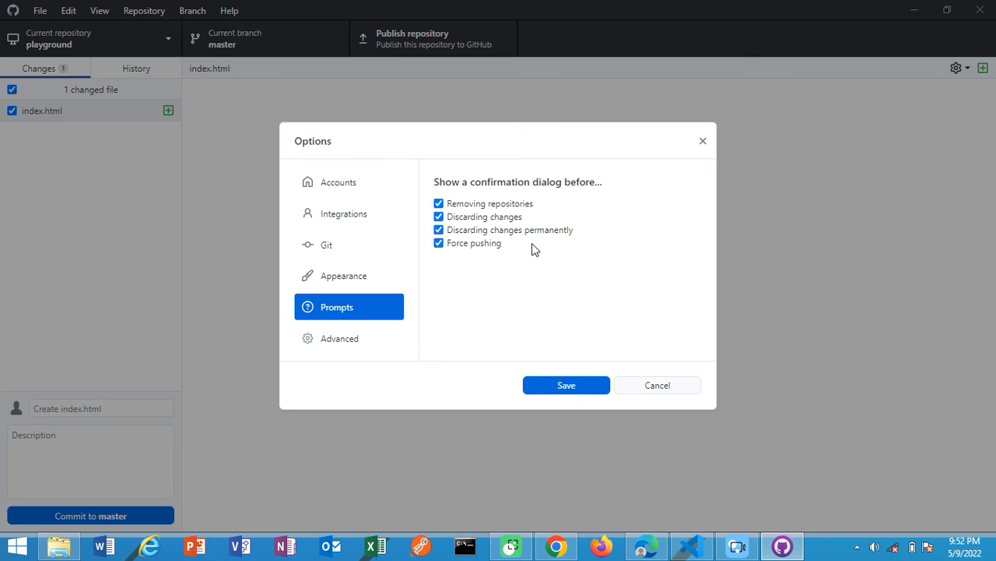
pyautogui.click(347, 340)
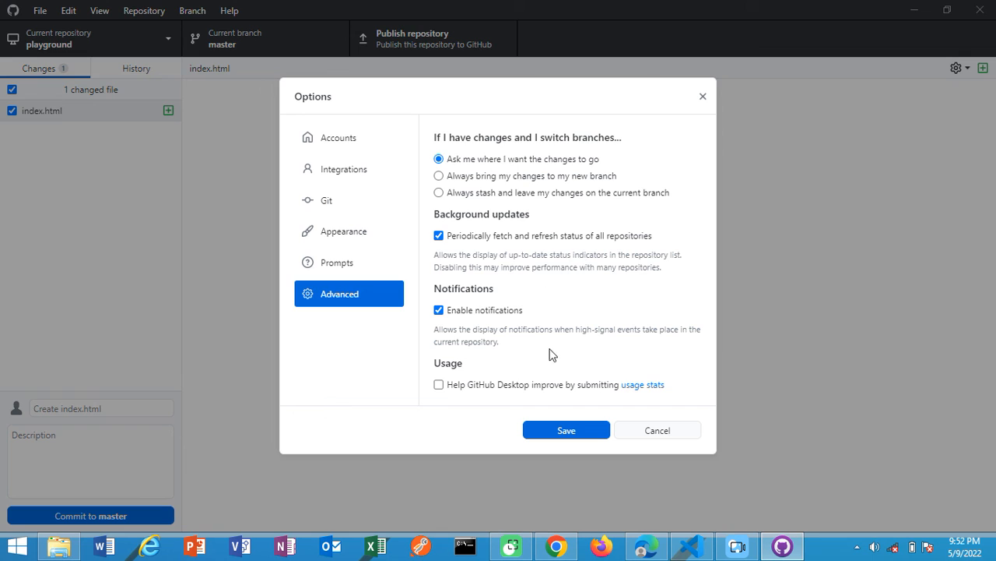
pyautogui.click(580, 434)
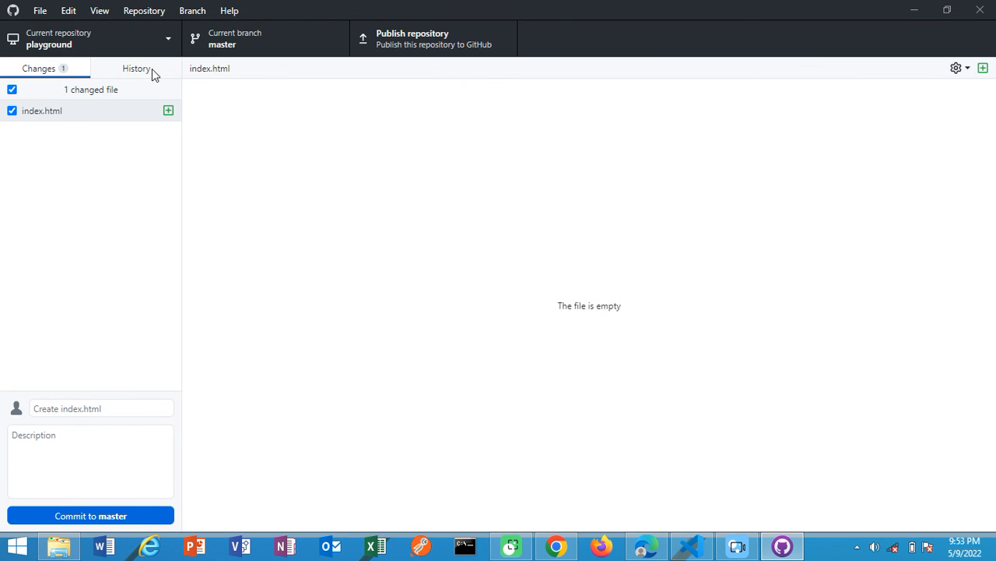